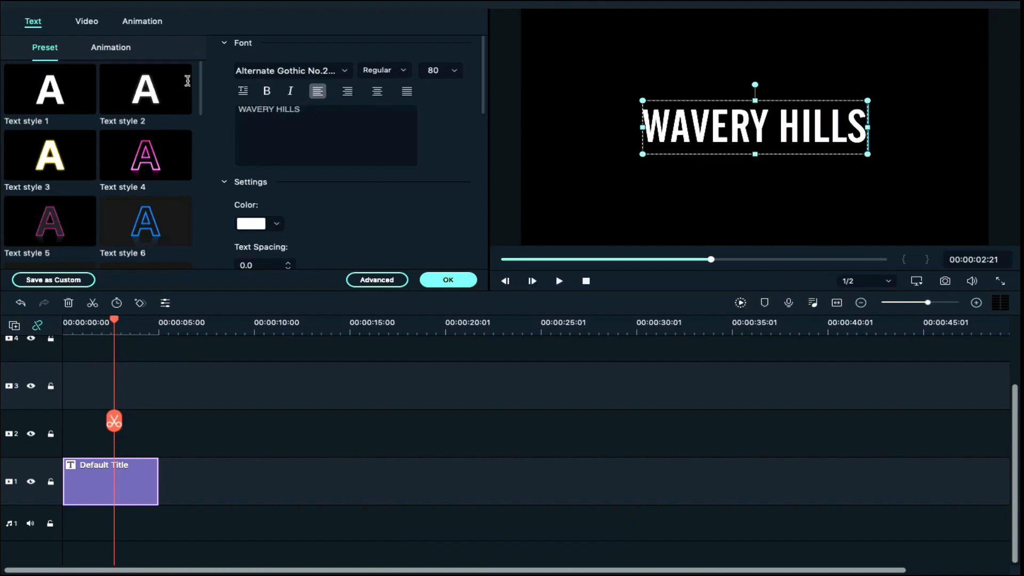
# Step: Add a second text layer in the advanced text editor and set its font to Alternate Gothic No.2, matching WAVERY HILLS
pyautogui.click(397, 278)
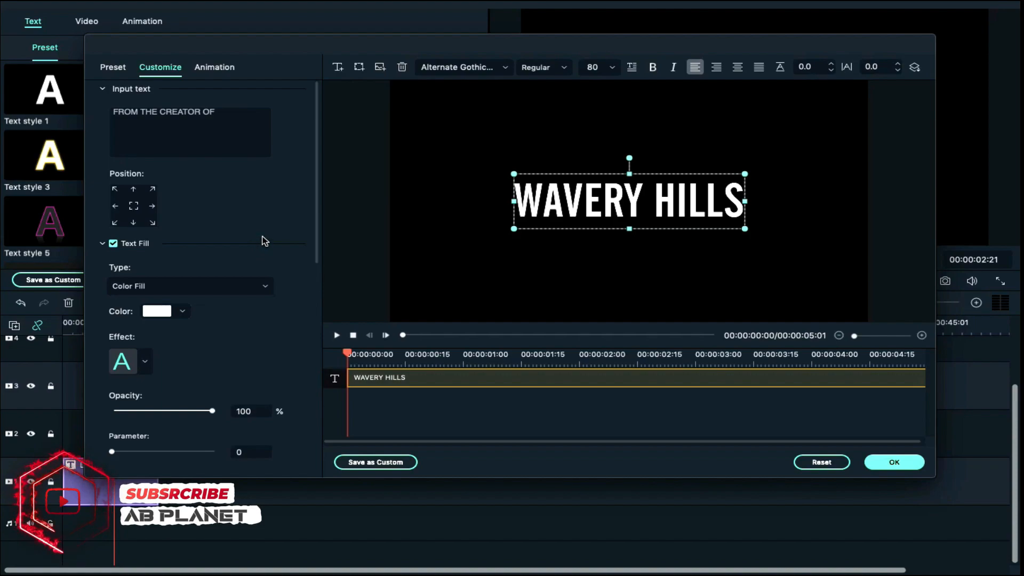
pyautogui.click(455, 66)
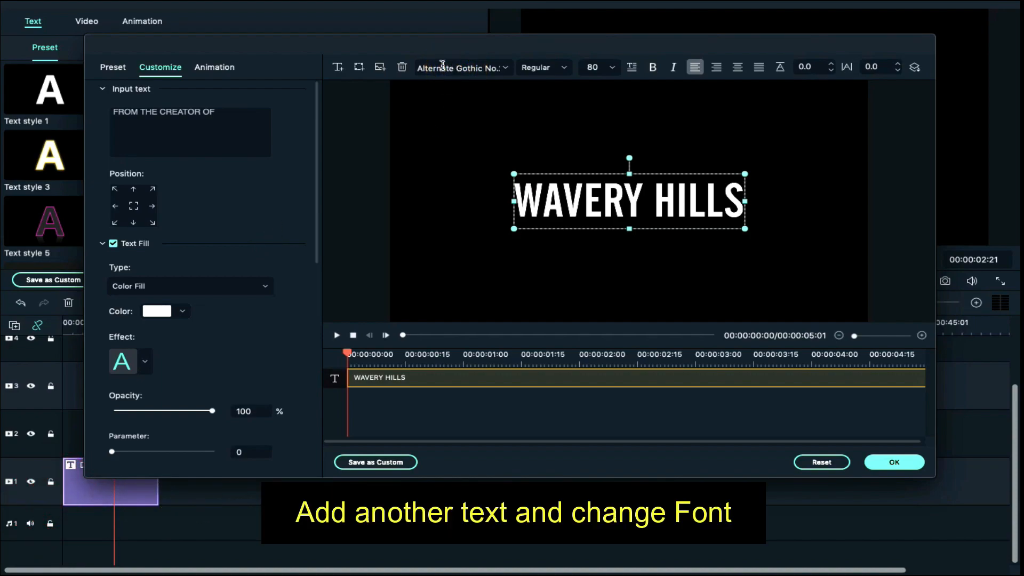
pyautogui.click(341, 66)
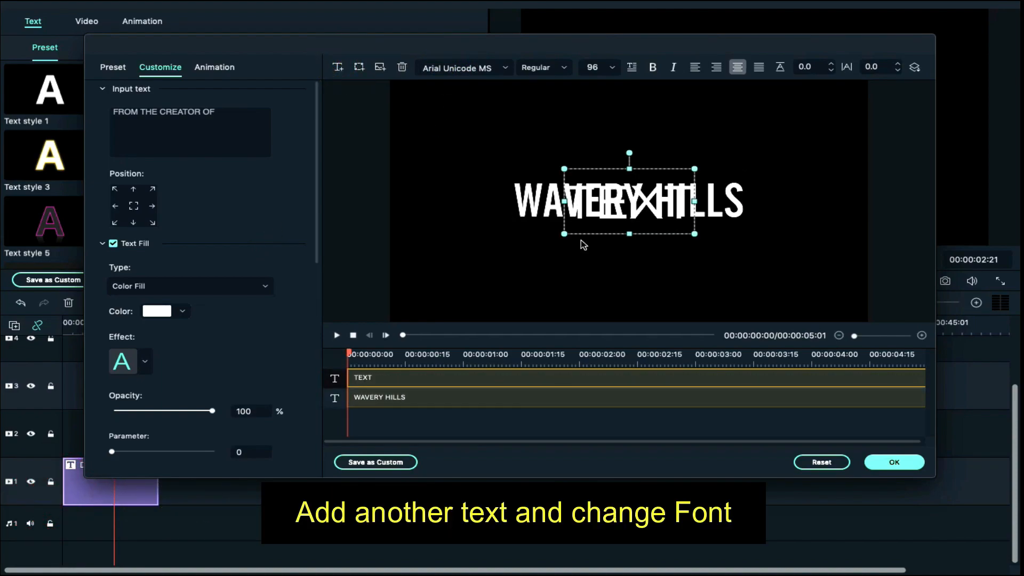
pyautogui.click(471, 70)
pyautogui.click(471, 70)
pyautogui.press('Return')
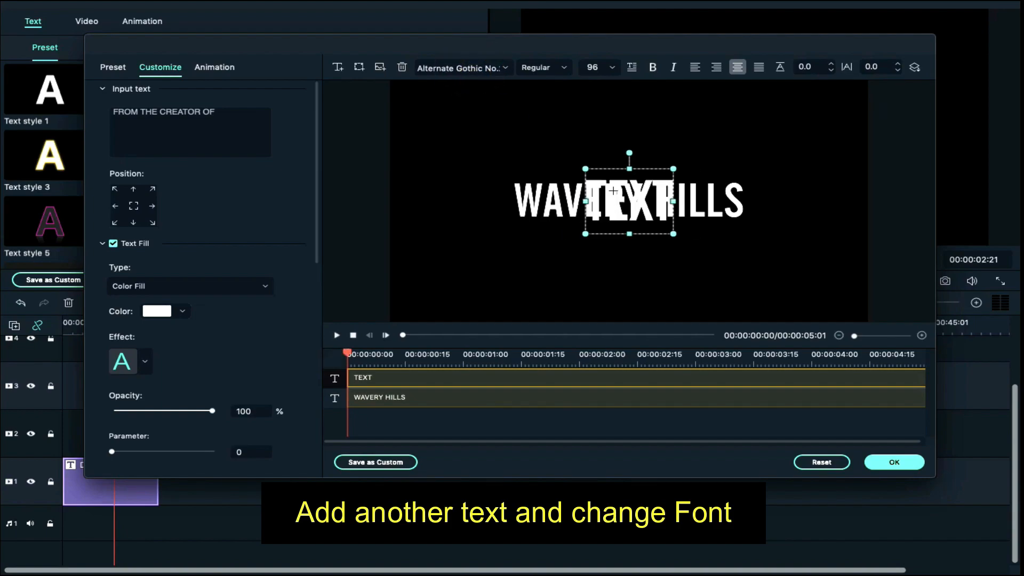
# Step: Change the new text to HOSPITAL and position it directly below WAVERY HILLS
pyautogui.doubleClick(639, 219)
pyautogui.write('HOS')
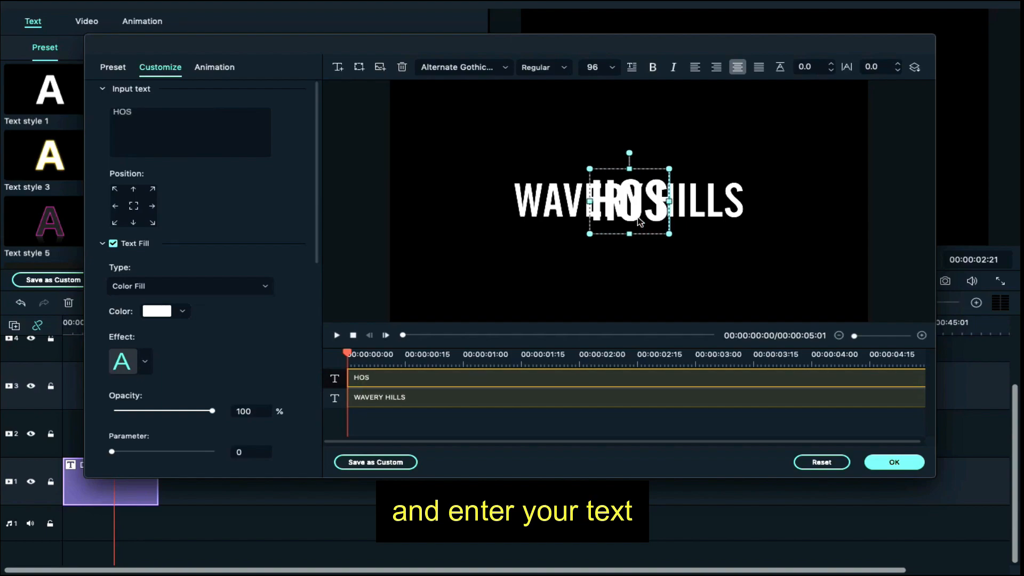
pyautogui.write('PITAL')
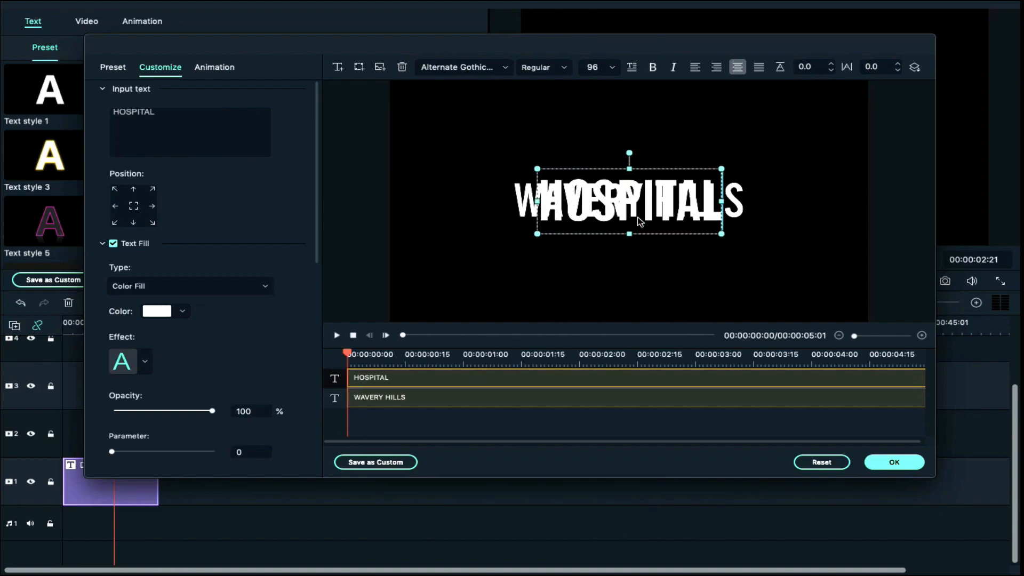
pyautogui.moveTo(625, 164)
pyautogui.mouseDown()
pyautogui.moveTo(620, 214)
pyautogui.moveTo(627, 174)
pyautogui.mouseUp()
# Step: Add a "FROM THE CREATOR OF" text line above WAVERY HILLS with character spacing 10 and font size 50
pyautogui.click(337, 66)
pyautogui.write('FROM THE CREATOR OF')
pyautogui.press('super+a')
pyautogui.click(898, 63)
pyautogui.click(612, 68)
pyautogui.write('50')
pyautogui.press('Return')
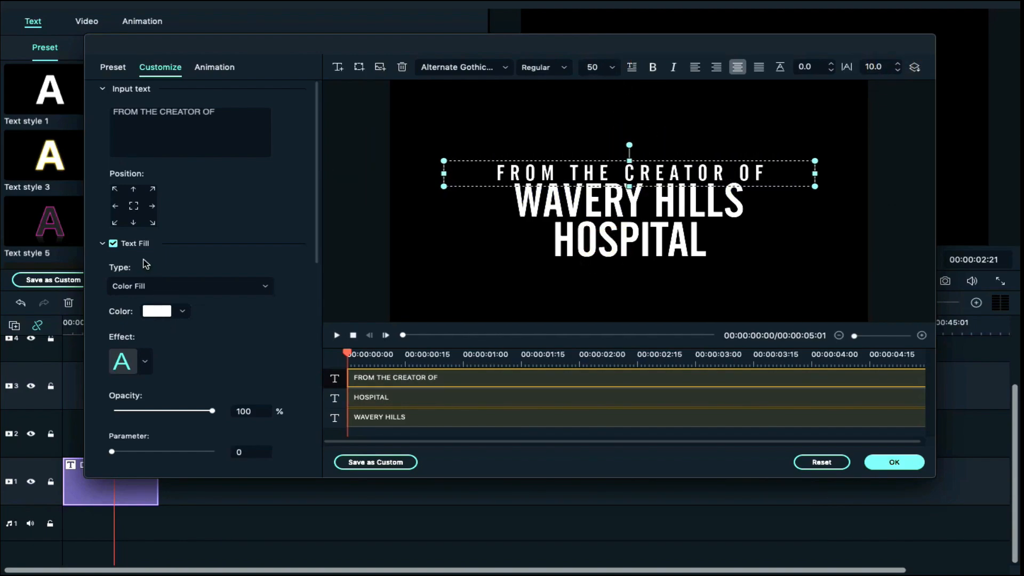
# Step: Give the FROM THE CREATOR OF line an image fill using Tex_21_grayscale.jpg from the Scene 1 folder
pyautogui.click(162, 284)
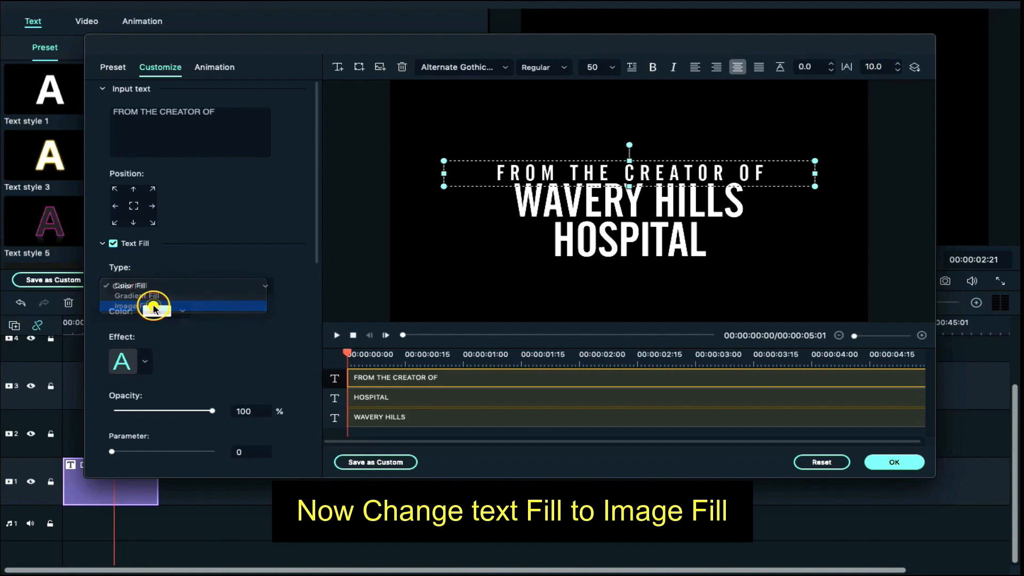
pyautogui.click(153, 307)
pyautogui.click(117, 314)
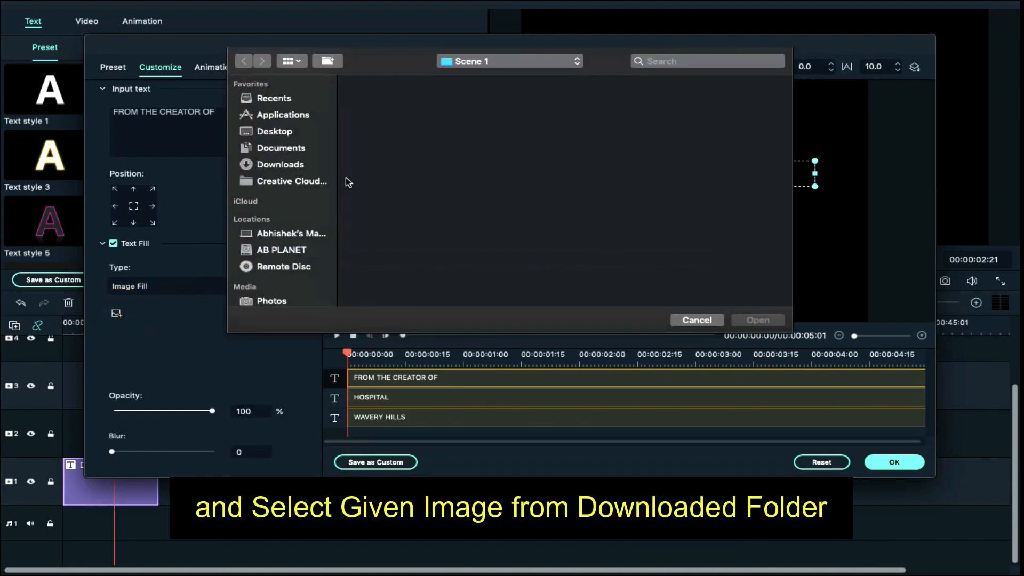
pyautogui.click(393, 182)
pyautogui.doubleClick(392, 182)
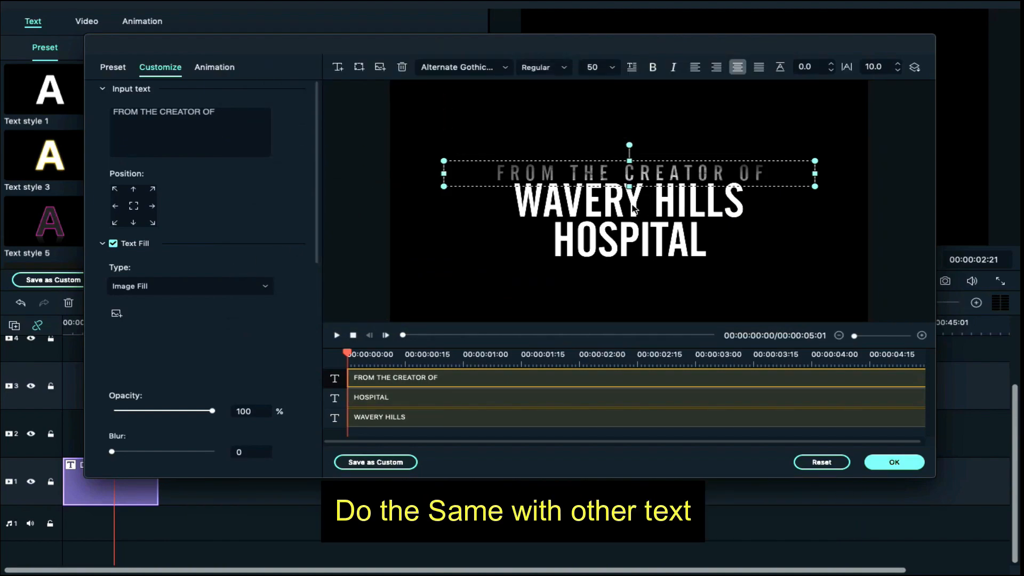
# Step: Give the WAVERY HILLS and HOSPITAL lines an image fill using Tex_21_blue.jpg, and accept the title edits
pyautogui.click(615, 208)
pyautogui.click(159, 288)
pyautogui.click(154, 305)
pyautogui.click(117, 315)
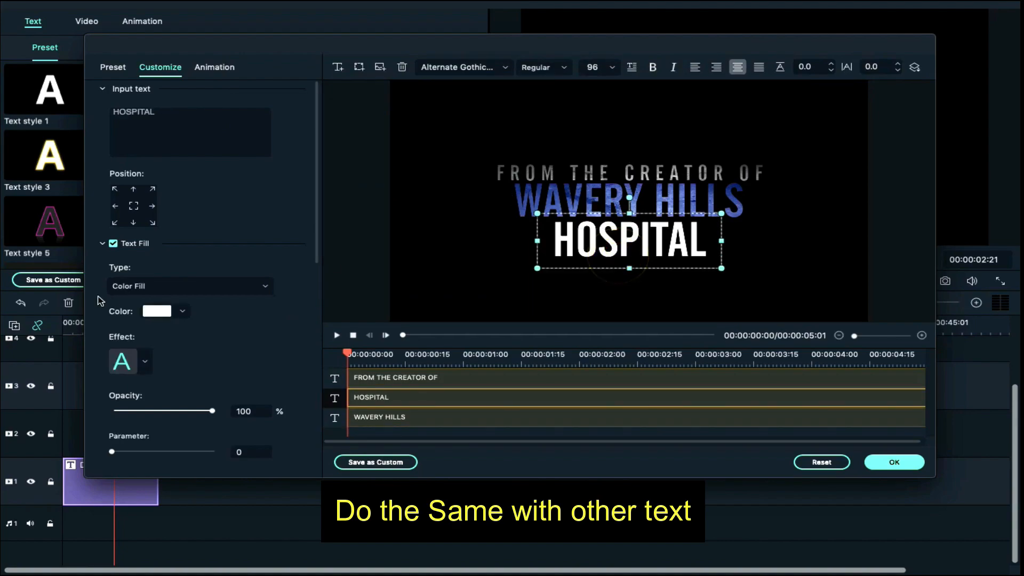
pyautogui.click(159, 288)
pyautogui.click(130, 302)
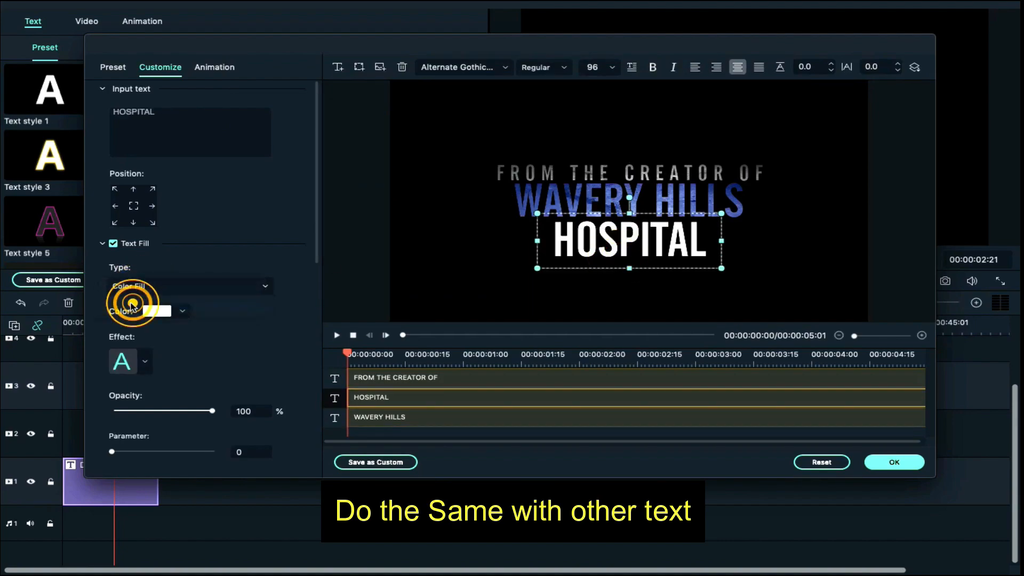
pyautogui.click(116, 316)
pyautogui.doubleClick(389, 103)
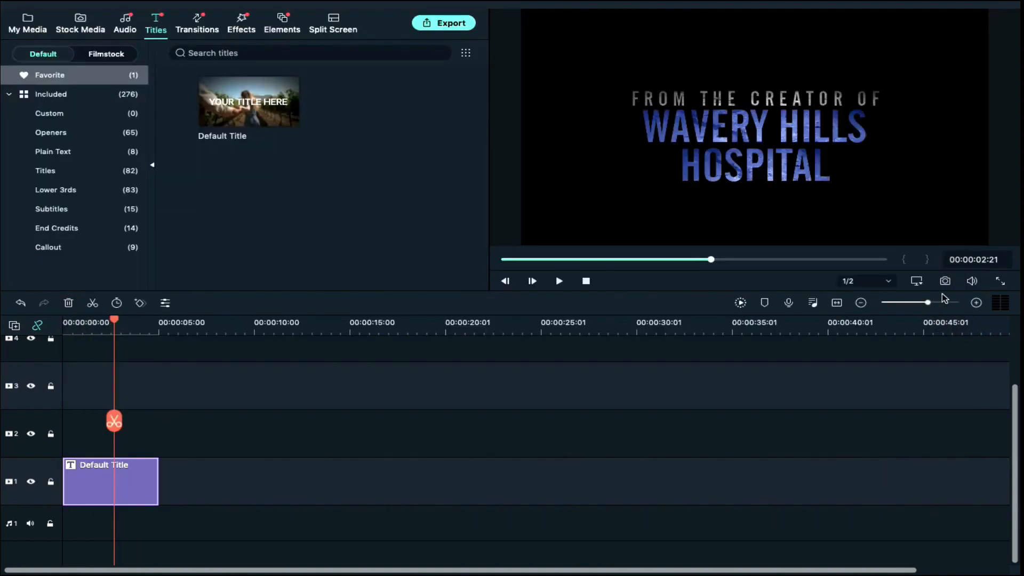
# Step: Take a snapshot of the finished title and delete the Default Title clip from the timeline
pyautogui.click(946, 284)
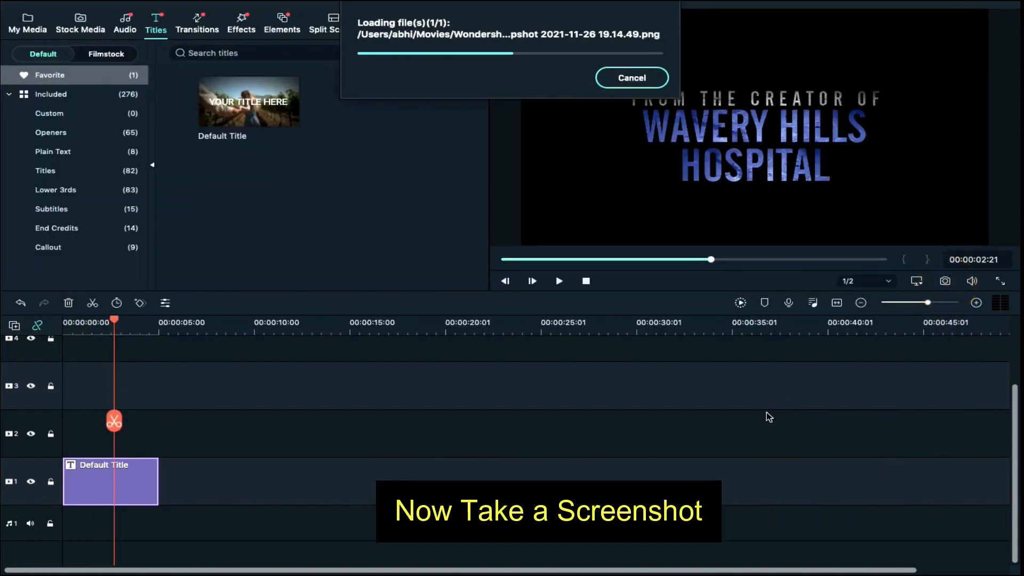
pyautogui.click(138, 486)
pyautogui.press('Delete')
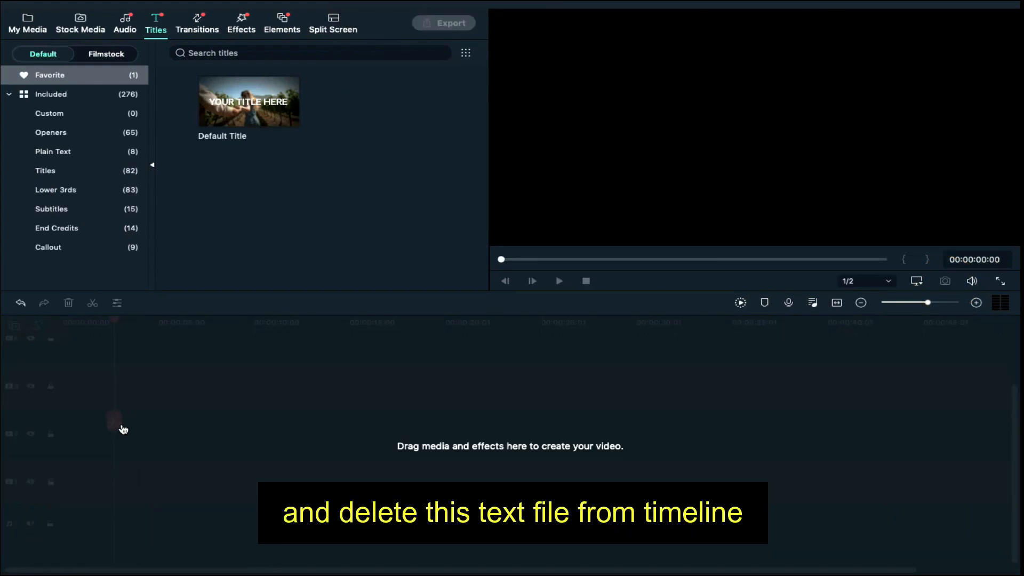
# Step: Import Smoke.mov, Fog Particles.mov, Scene_01.mov and Dry Tree.mov from the Scene 1 folder into the project media
pyautogui.click(28, 22)
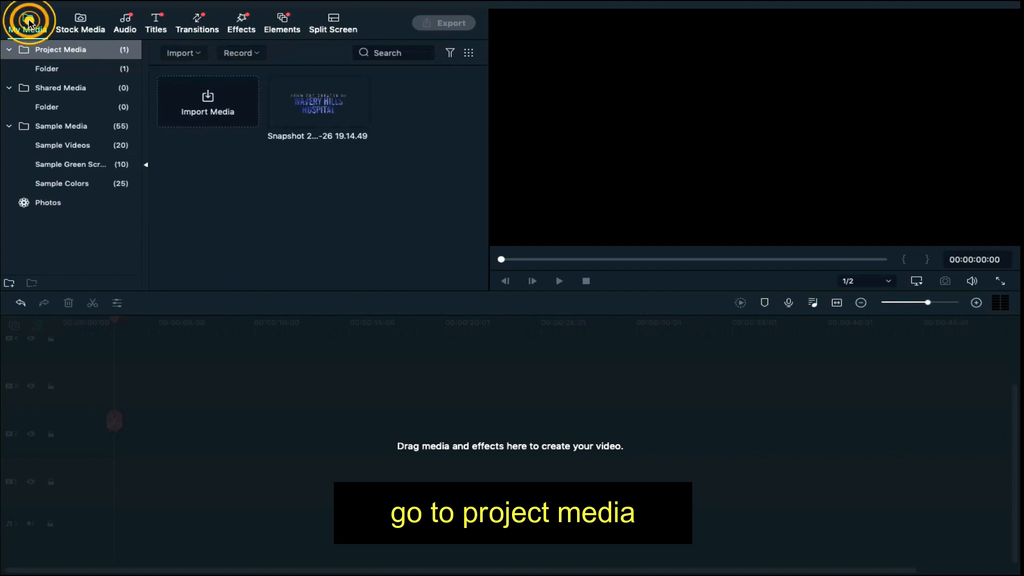
pyautogui.click(222, 102)
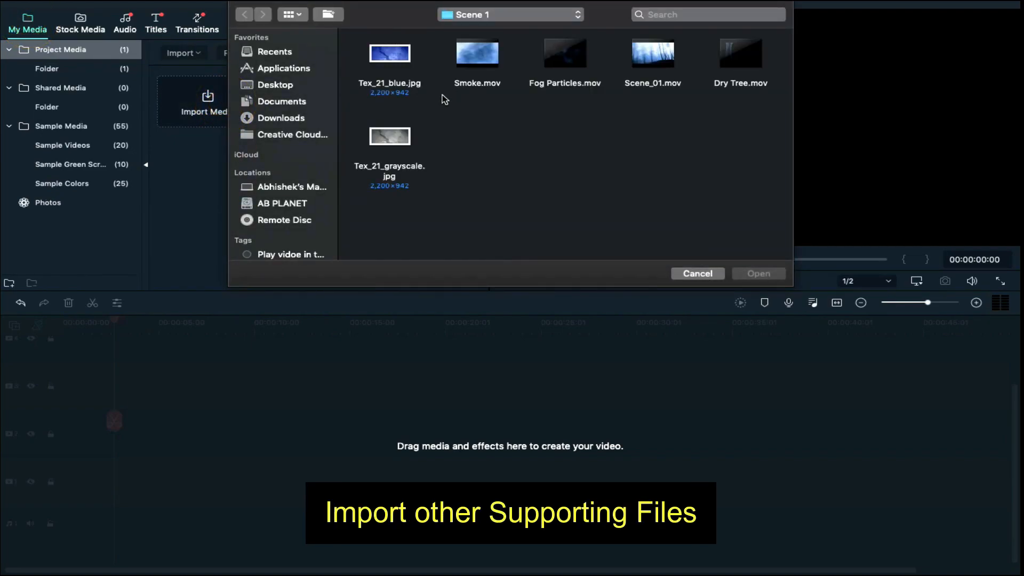
pyautogui.moveTo(455, 96); pyautogui.dragTo(791, 59)
pyautogui.click(756, 273)
# Step: Place the Scene_01 clip at the start of track 1 and trim its end to 00:00:05:20
pyautogui.moveTo(179, 176); pyautogui.dragTo(66, 477)
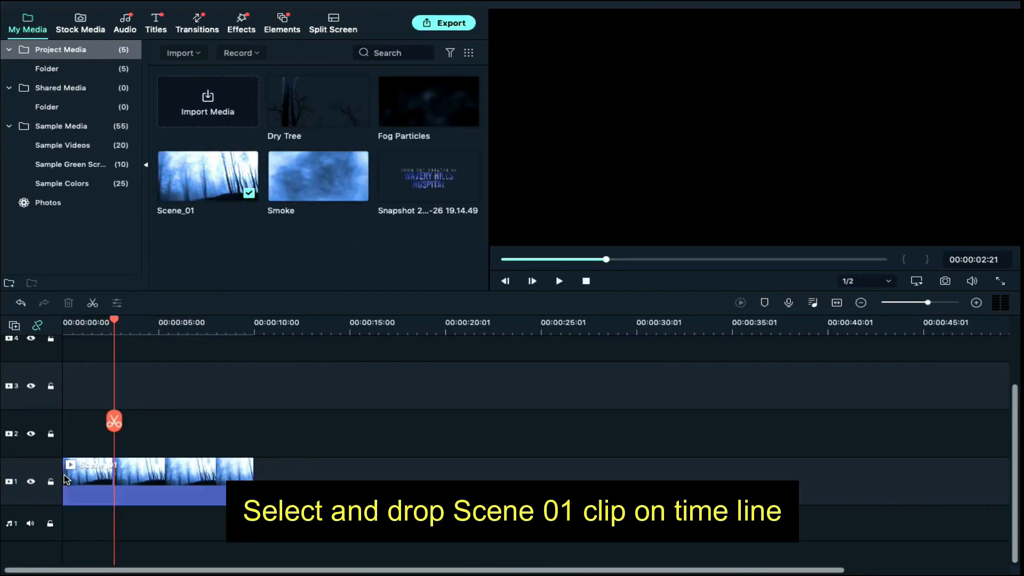
pyautogui.click(172, 324)
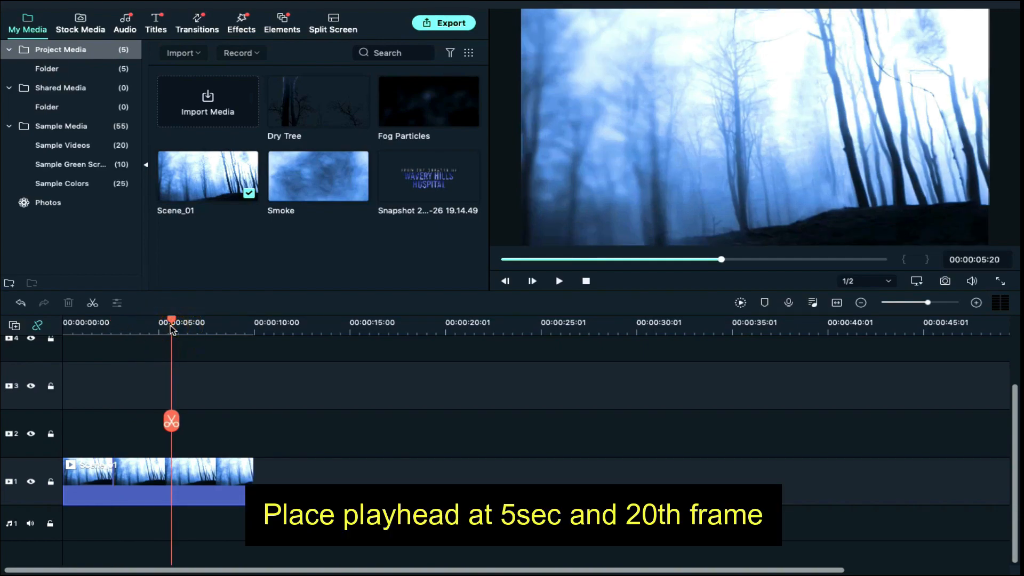
pyautogui.moveTo(249, 476); pyautogui.dragTo(171, 469)
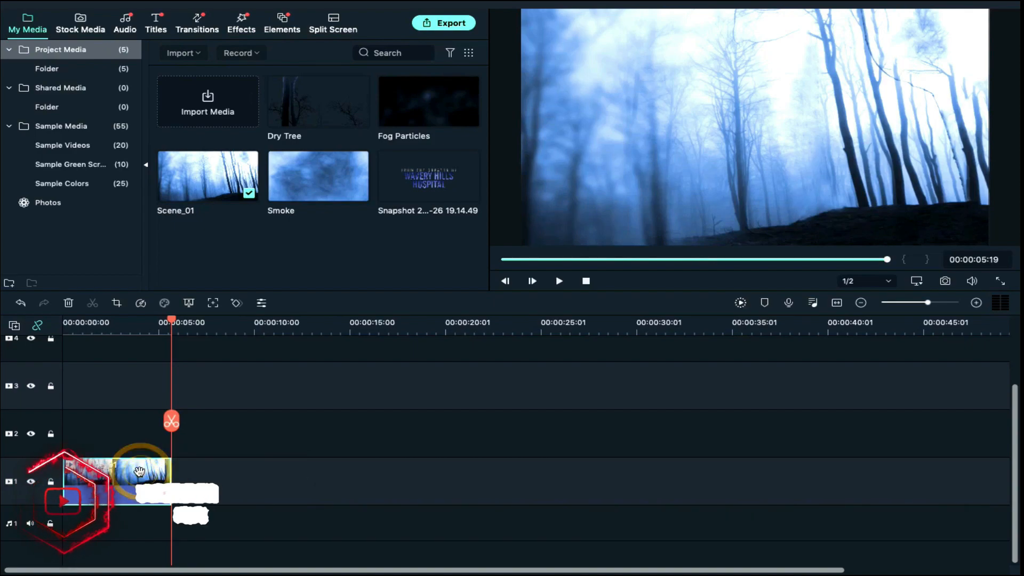
# Step: Place the title snapshot on track 3 so that it ends together with Scene_01, previewing at 00:00:03:11
pyautogui.click(126, 326)
pyautogui.moveTo(448, 170); pyautogui.dragTo(77, 366)
pyautogui.click(143, 378)
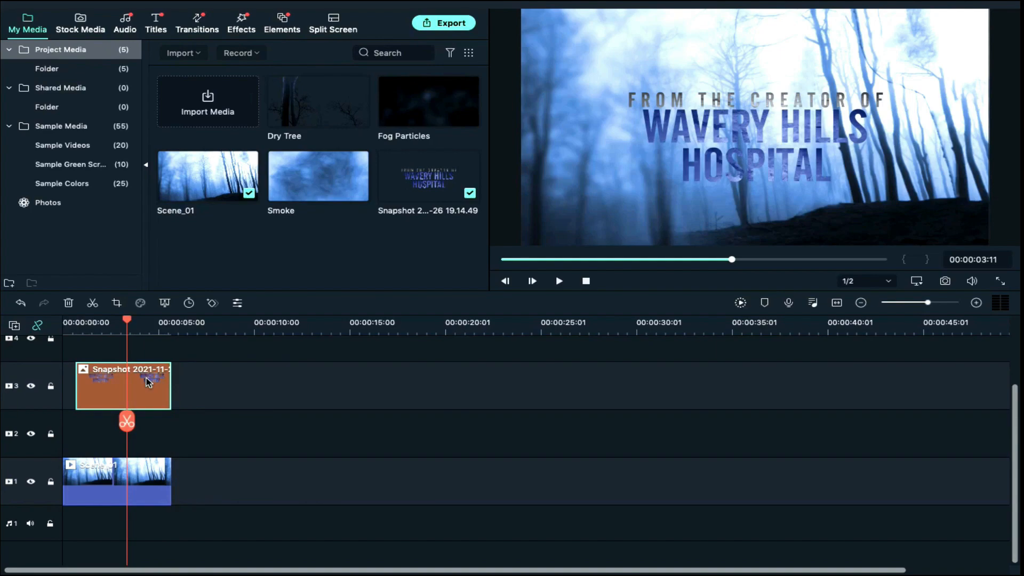
# Step: Set the title snapshot's scale to 70%
pyautogui.doubleClick(147, 378)
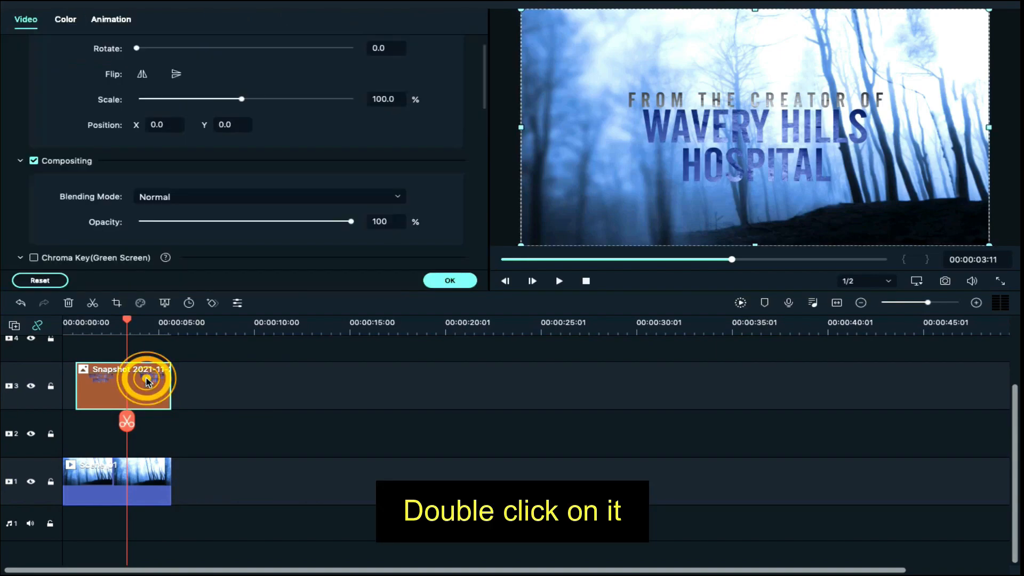
pyautogui.click(378, 100)
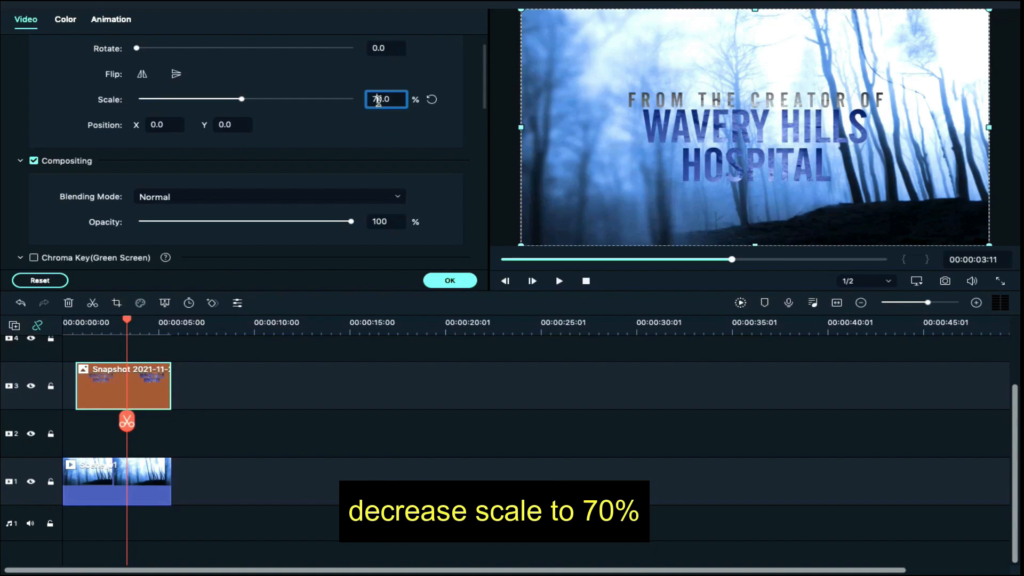
pyautogui.write('70')
pyautogui.press('Return')
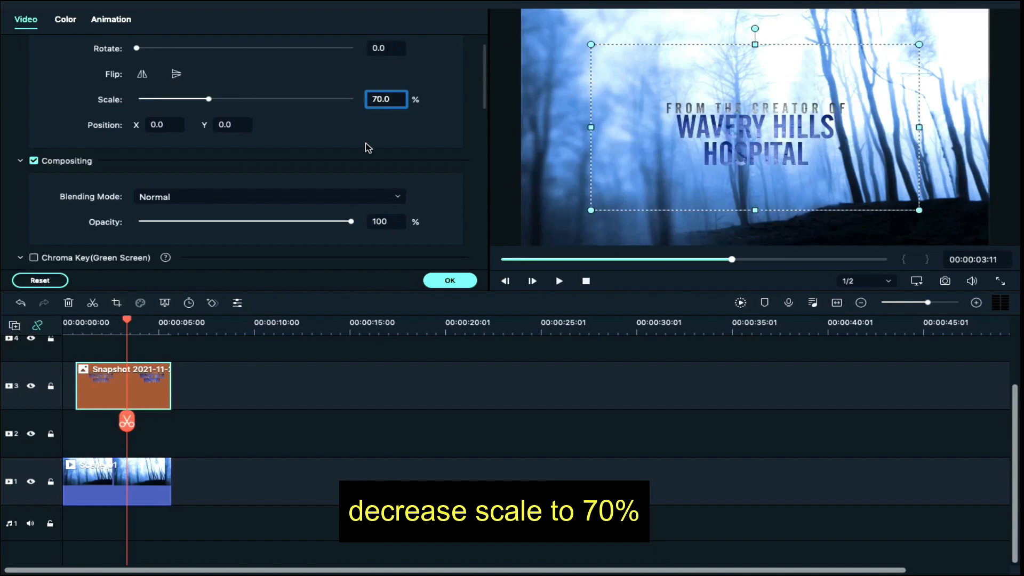
# Step: Apply the 007 Series 3D LUT to the title snapshot
pyautogui.click(70, 22)
pyautogui.scroll(-3, 286, 180)
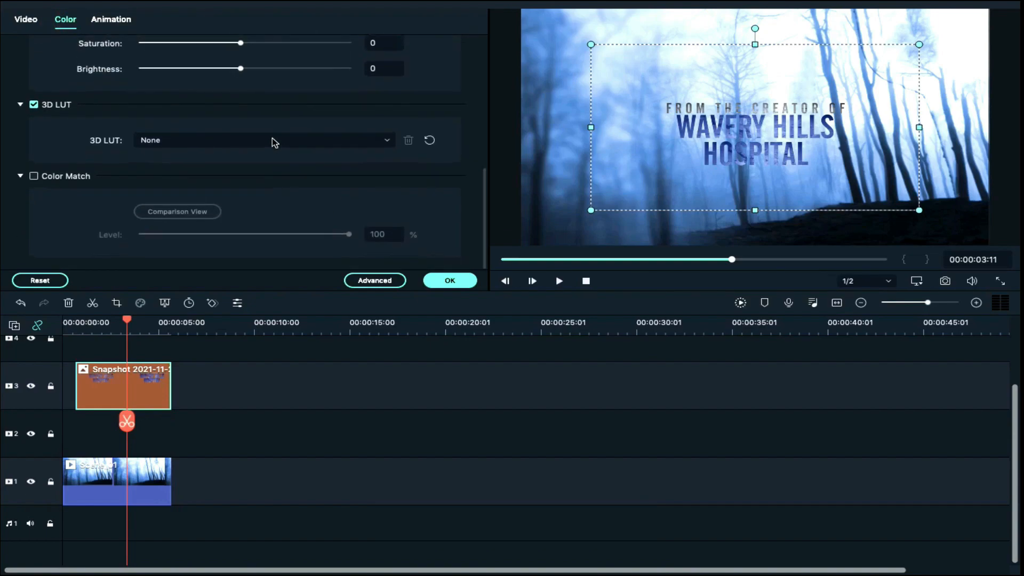
pyautogui.click(272, 140)
pyautogui.click(255, 172)
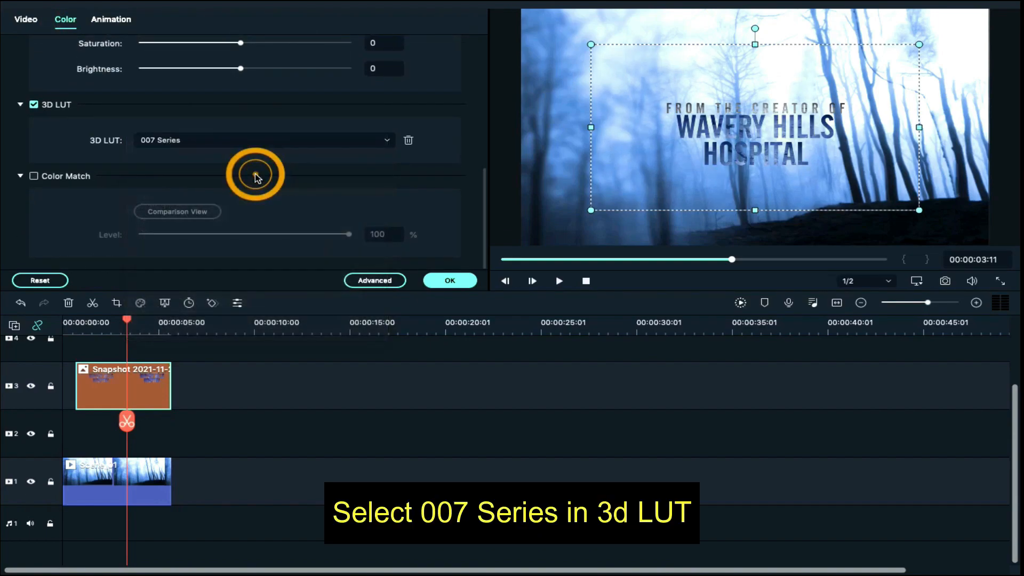
# Step: Set the title snapshot's contrast to 71, saturation to 76 and brightness to -15, and accept the color changes
pyautogui.scroll(3, 255, 174)
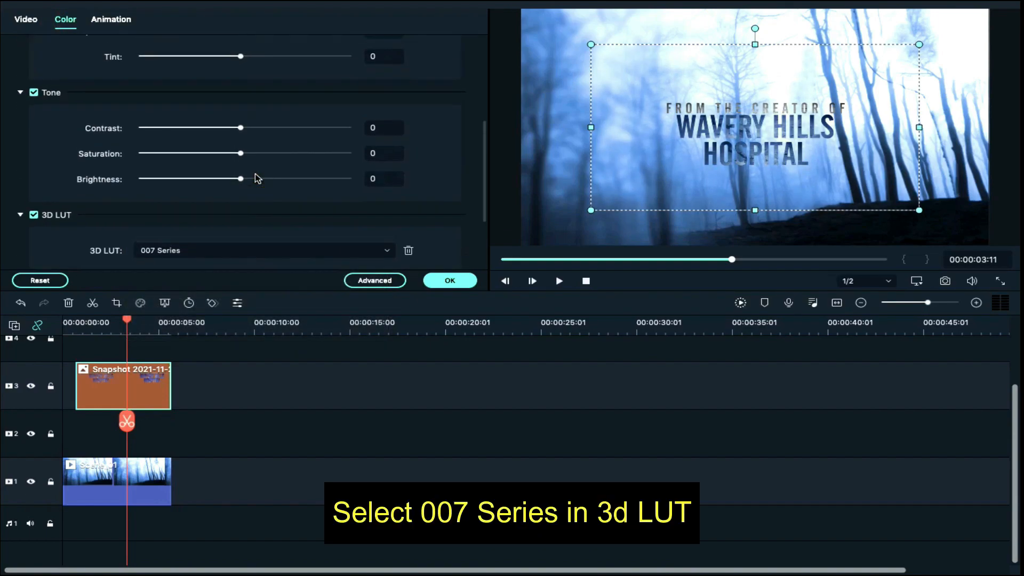
pyautogui.click(379, 128)
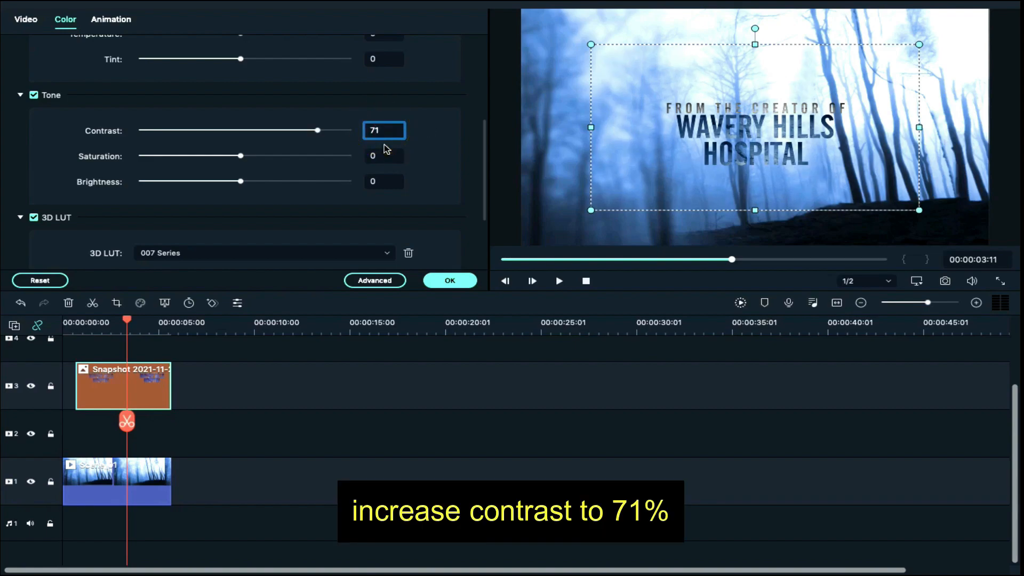
pyautogui.click(388, 154)
pyautogui.write('76')
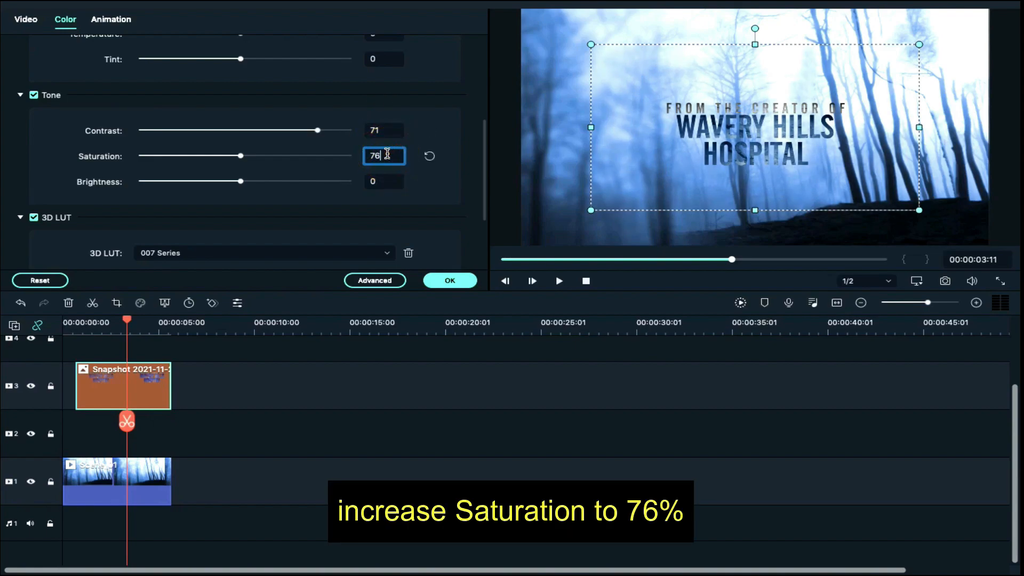
pyautogui.click(389, 182)
pyautogui.write('-15')
pyautogui.press('Return')
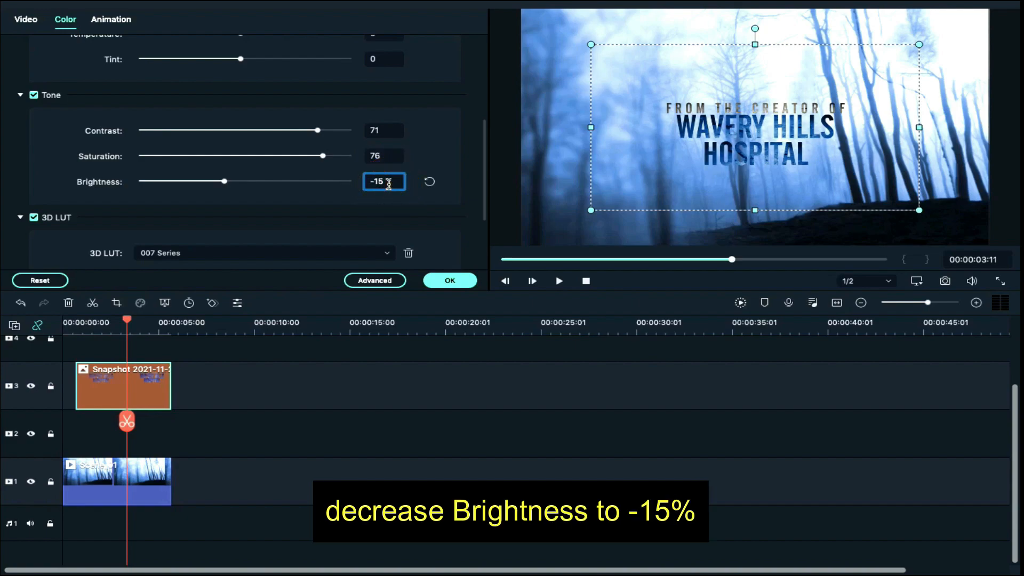
pyautogui.click(450, 281)
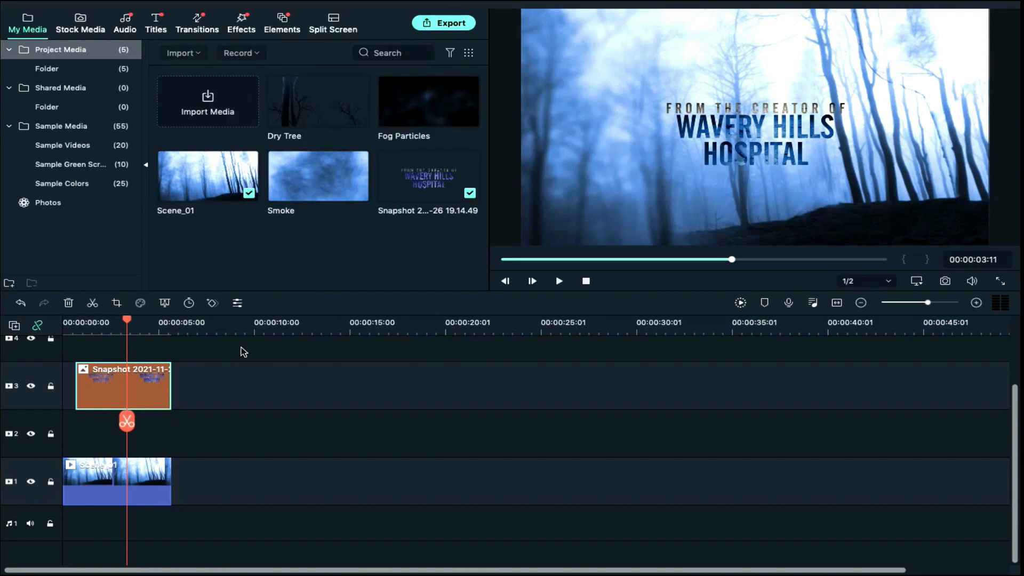
# Step: Place the Fog Particles clip at the start of track 2 and trim its end to match Scene_01
pyautogui.moveTo(419, 117); pyautogui.dragTo(67, 438)
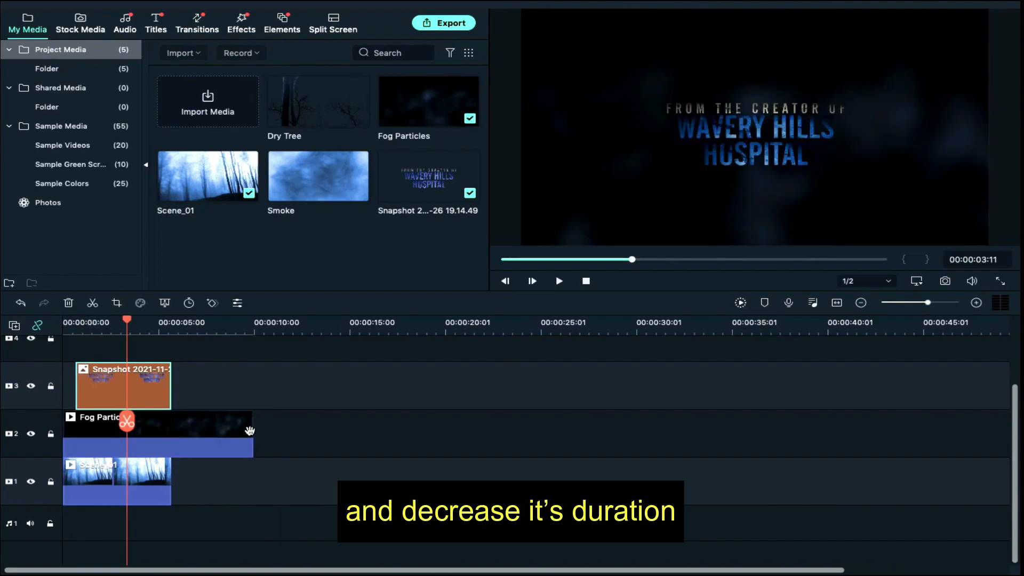
pyautogui.moveTo(248, 427); pyautogui.dragTo(170, 428)
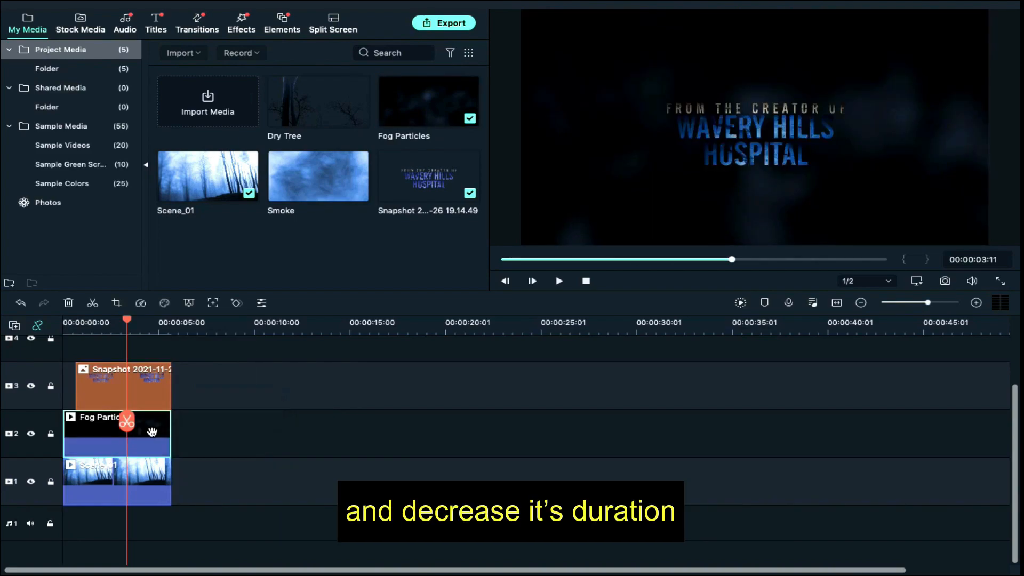
# Step: Set the Fog Particles clip's blending mode to Screen and accept the change
pyautogui.doubleClick(152, 432)
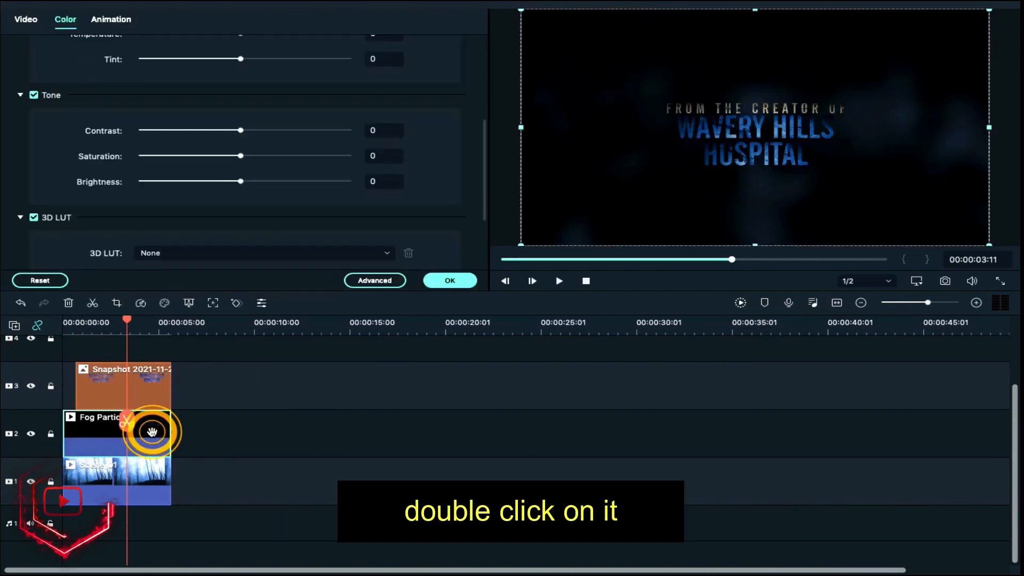
pyautogui.click(30, 24)
pyautogui.click(176, 193)
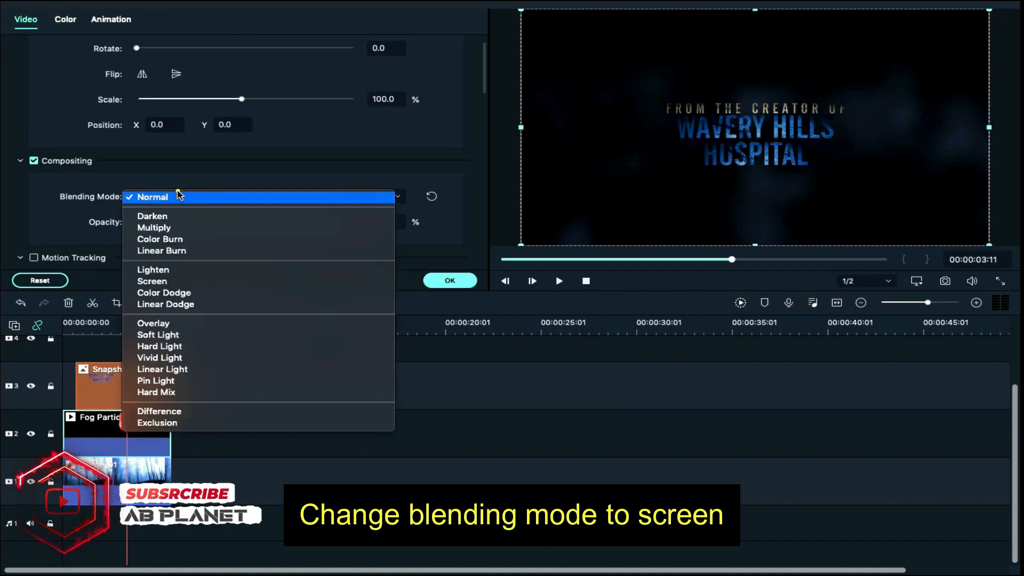
pyautogui.click(195, 281)
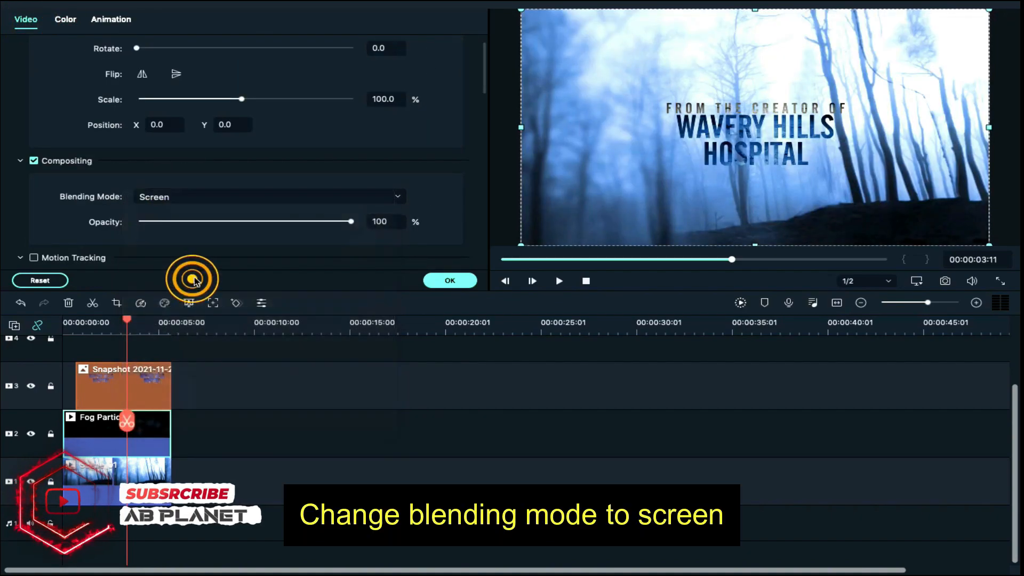
pyautogui.click(450, 281)
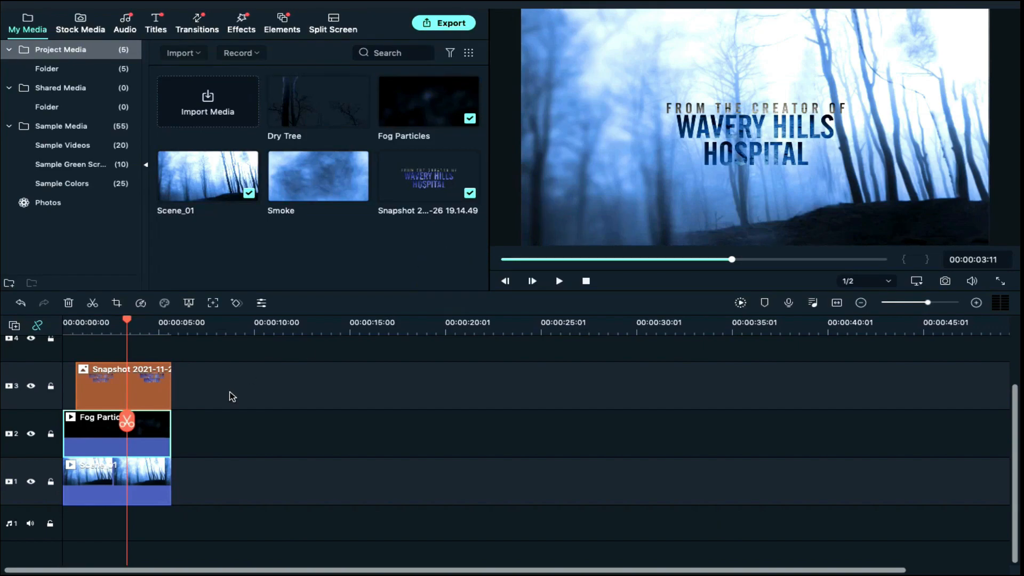
# Step: Place the Dry Tree clip at the start of track 4 and trim its end to match the clips below
pyautogui.scroll(3, 230, 396)
pyautogui.moveTo(319, 97); pyautogui.dragTo(65, 363)
pyautogui.moveTo(249, 365); pyautogui.dragTo(171, 372)
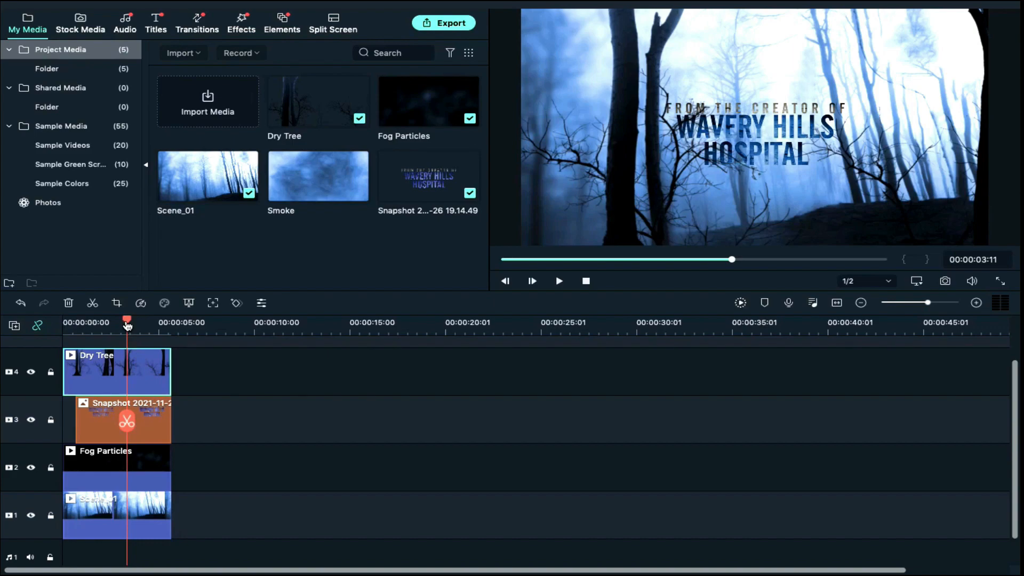
# Step: Add a custom animation keyframe at 100% scale to the title snapshot at frame 20
pyautogui.moveTo(127, 321); pyautogui.dragTo(77, 328)
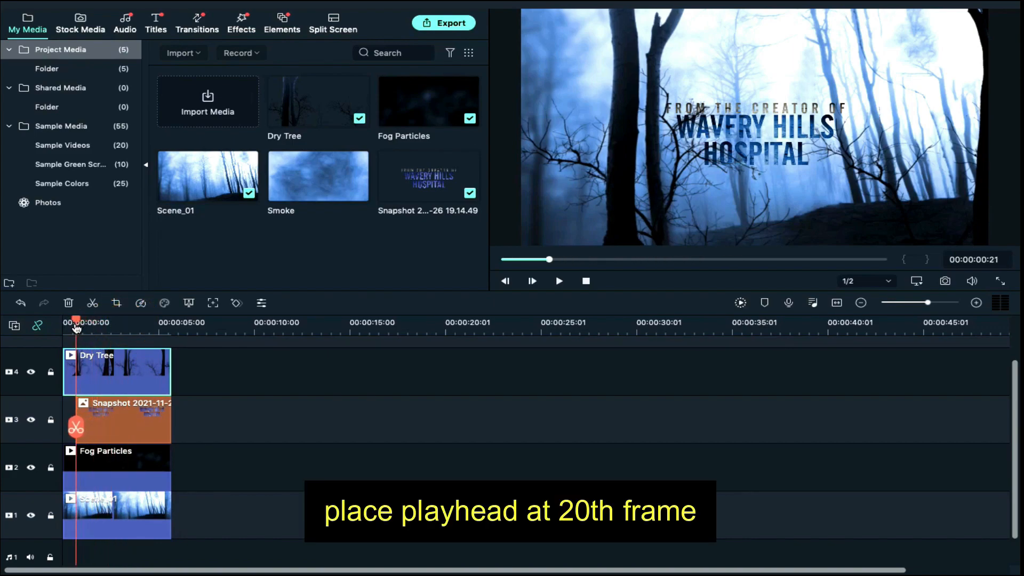
pyautogui.click(119, 435)
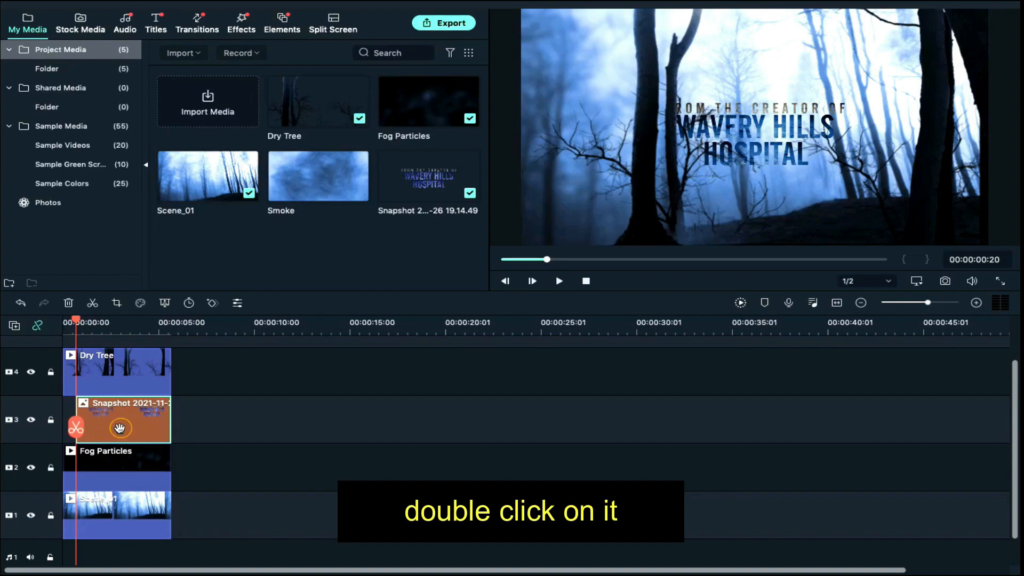
pyautogui.doubleClick(120, 429)
pyautogui.click(111, 22)
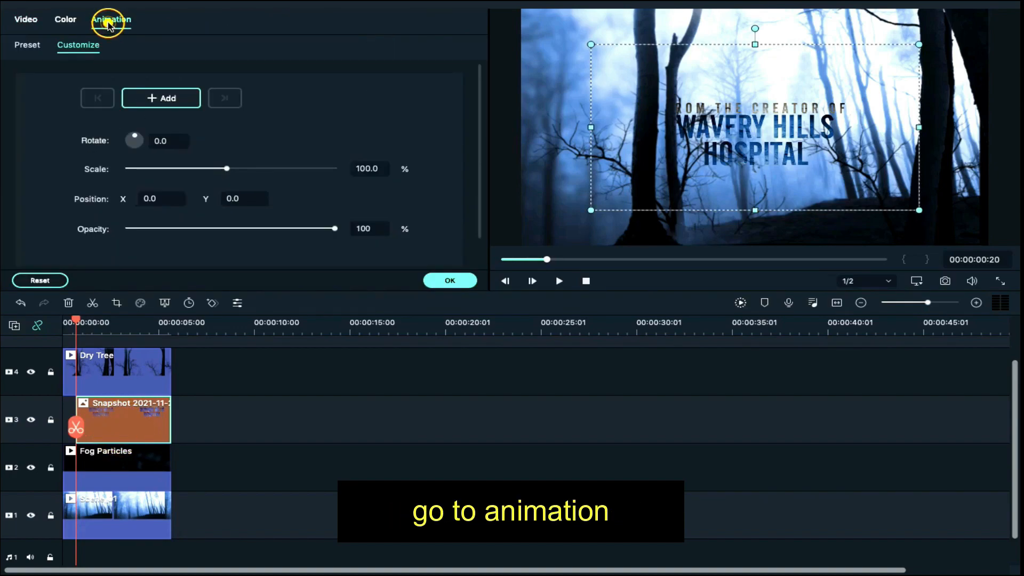
pyautogui.click(196, 101)
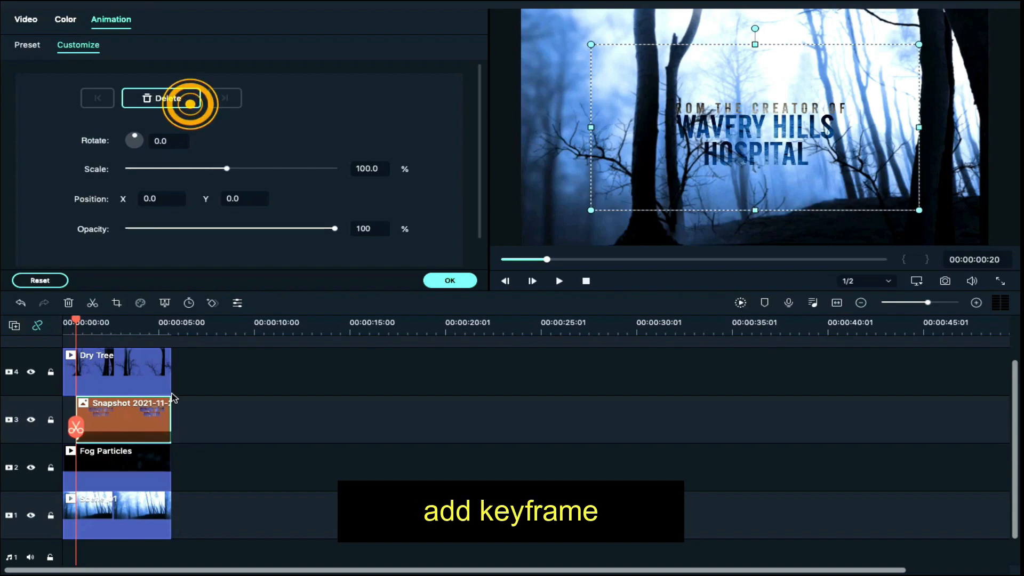
# Step: Keyframe the title snapshot's scale to 110% at the clip's end and accept the animation
pyautogui.click(170, 328)
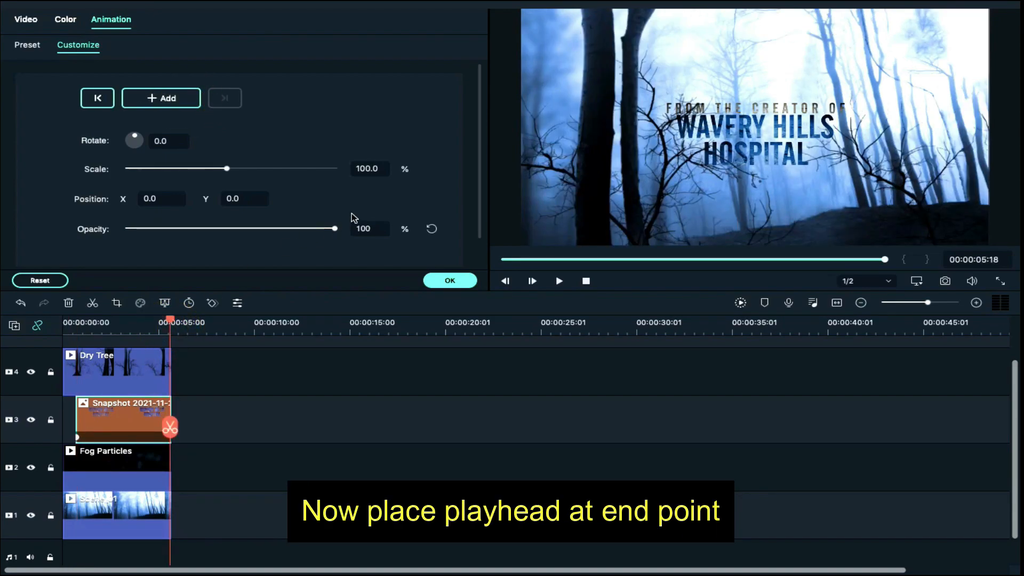
pyautogui.click(365, 168)
pyautogui.press('BackSpace')
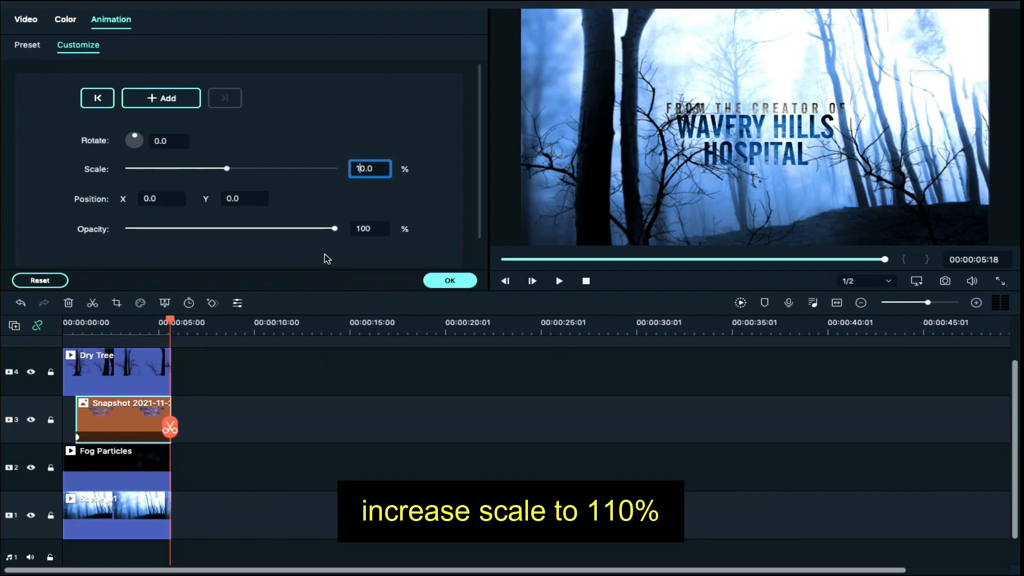
pyautogui.press('Return')
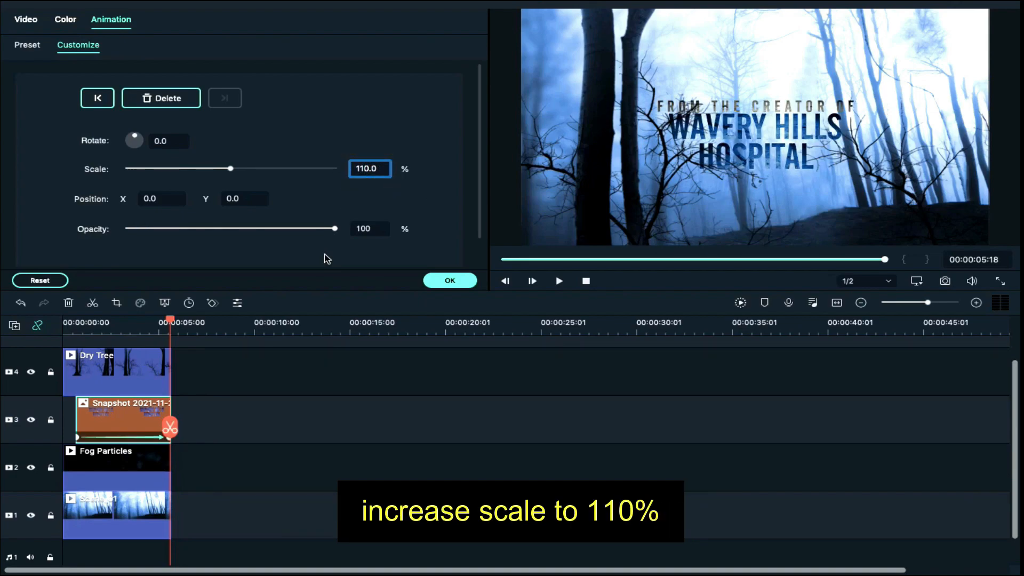
pyautogui.click(118, 331)
pyautogui.click(448, 280)
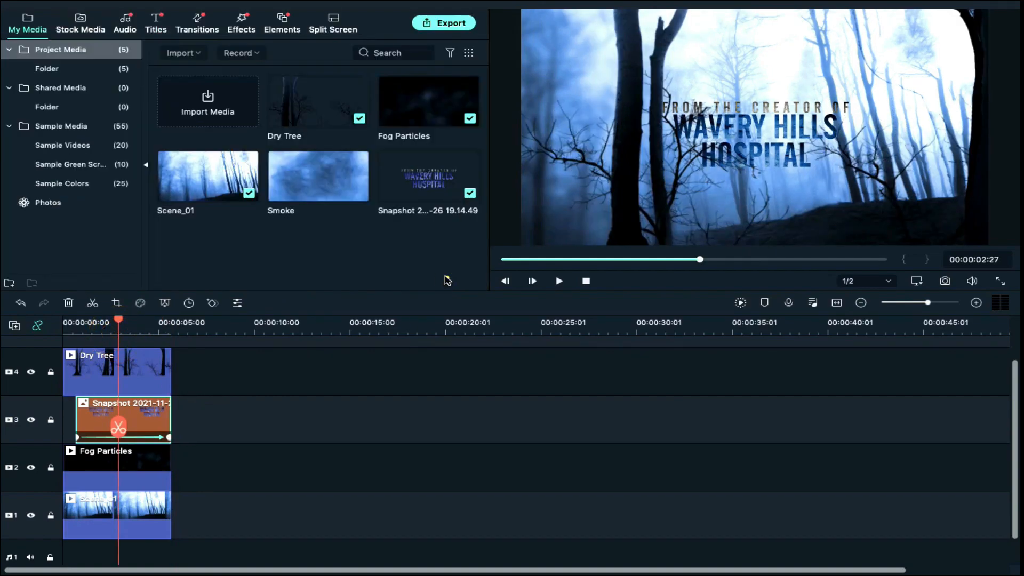
# Step: Apply the Evaporate 2 transition to the title snapshot on track 3 and extend it across the clip's length
pyautogui.click(193, 30)
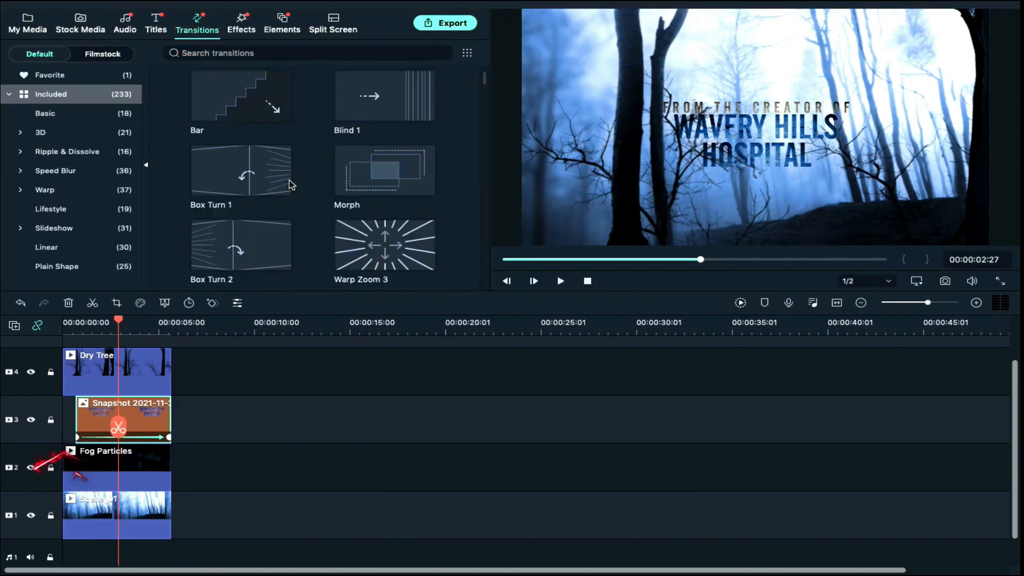
pyautogui.scroll(-3, 289, 181)
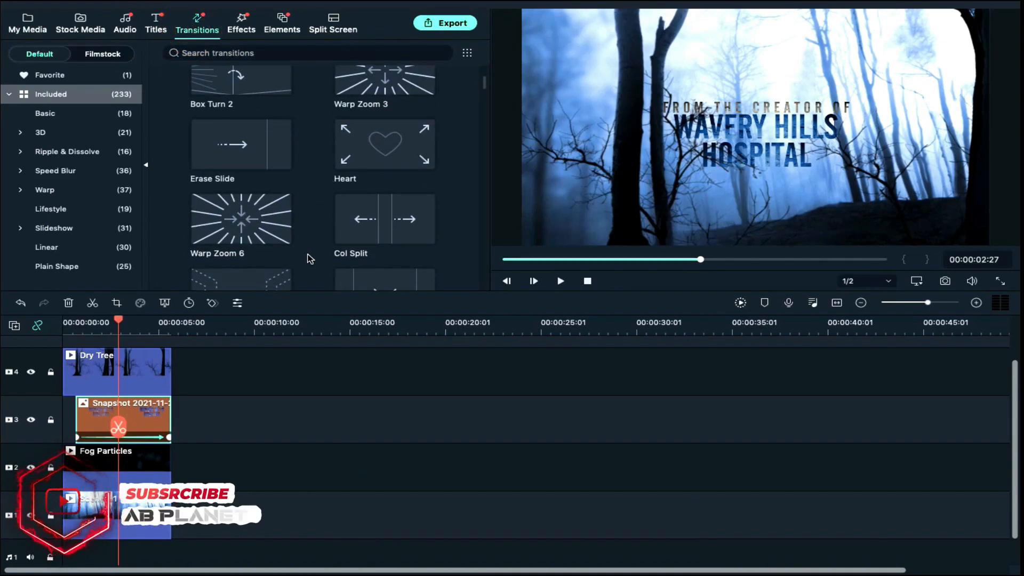
pyautogui.scroll(-1, 298, 234)
pyautogui.moveTo(247, 221); pyautogui.dragTo(176, 414)
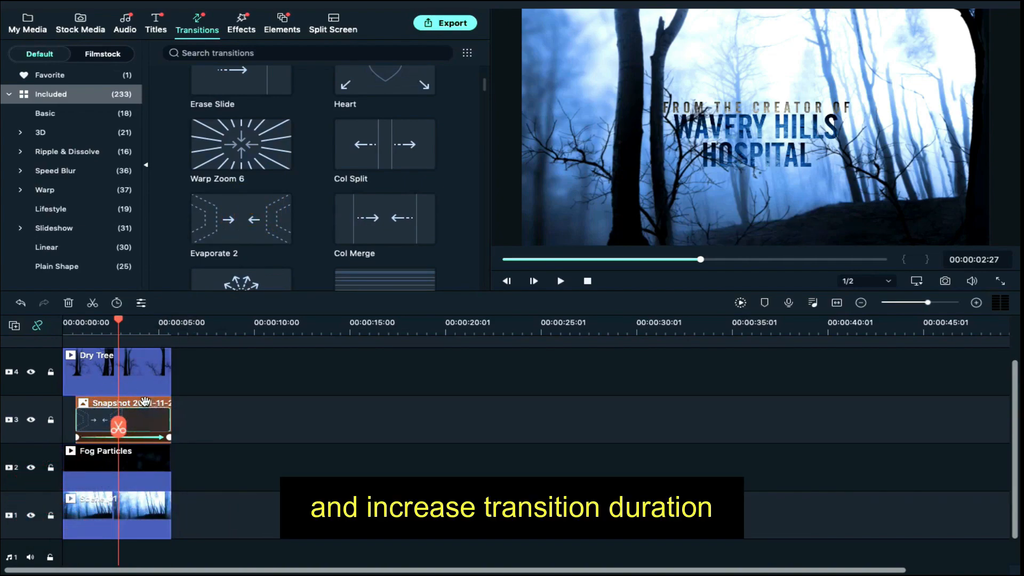
# Step: Place the Smoke clip at the start of track 5 and trim its end to match the clips below
pyautogui.scroll(2, 144, 401)
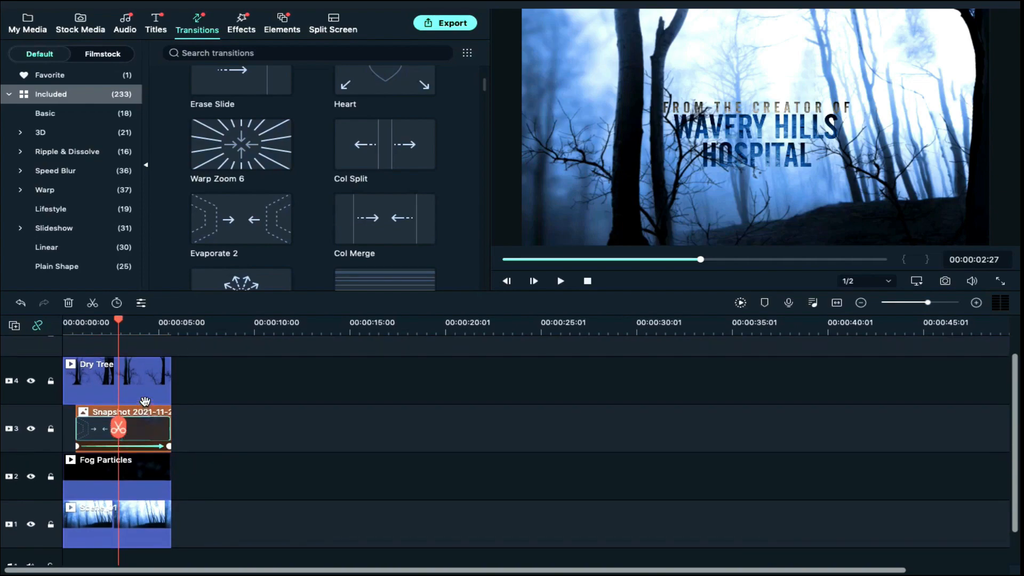
pyautogui.click(30, 28)
pyautogui.moveTo(337, 171); pyautogui.dragTo(171, 346)
# Step: Set the Smoke clip's blending mode to Screen and its opacity to 40%, and accept the changes
pyautogui.doubleClick(145, 344)
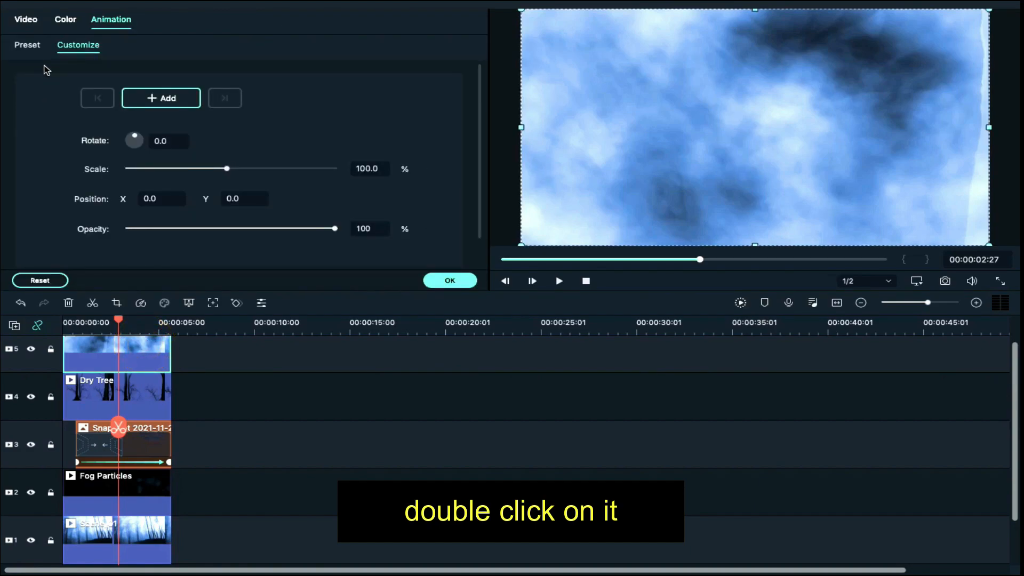
pyautogui.click(25, 19)
pyautogui.click(191, 196)
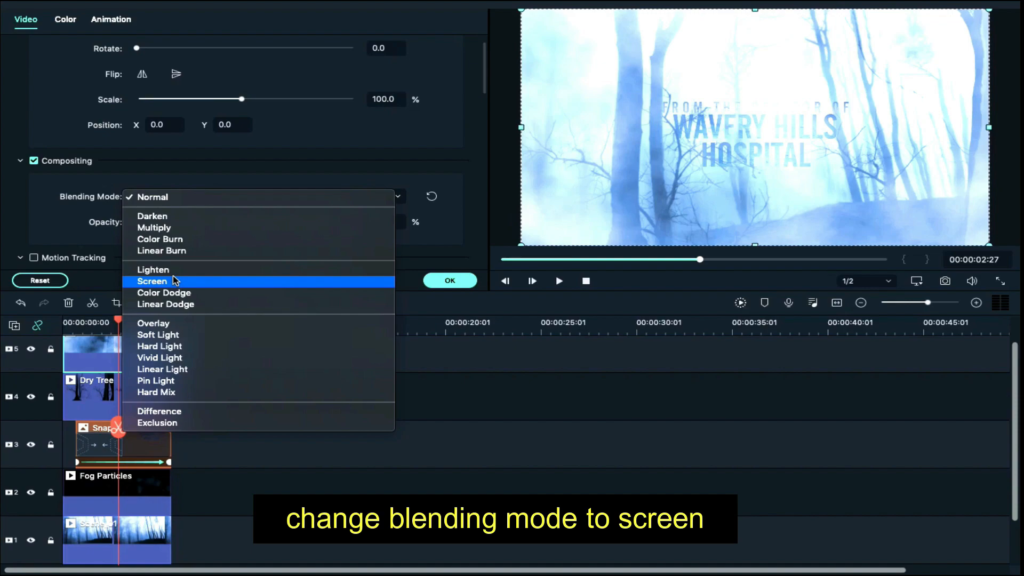
pyautogui.click(173, 279)
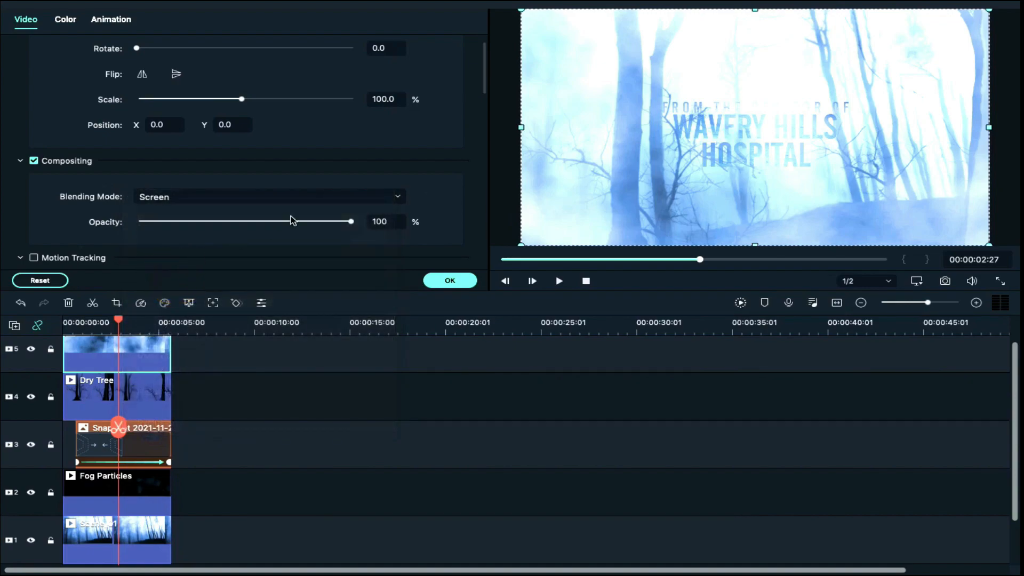
pyautogui.moveTo(353, 227); pyautogui.dragTo(219, 225)
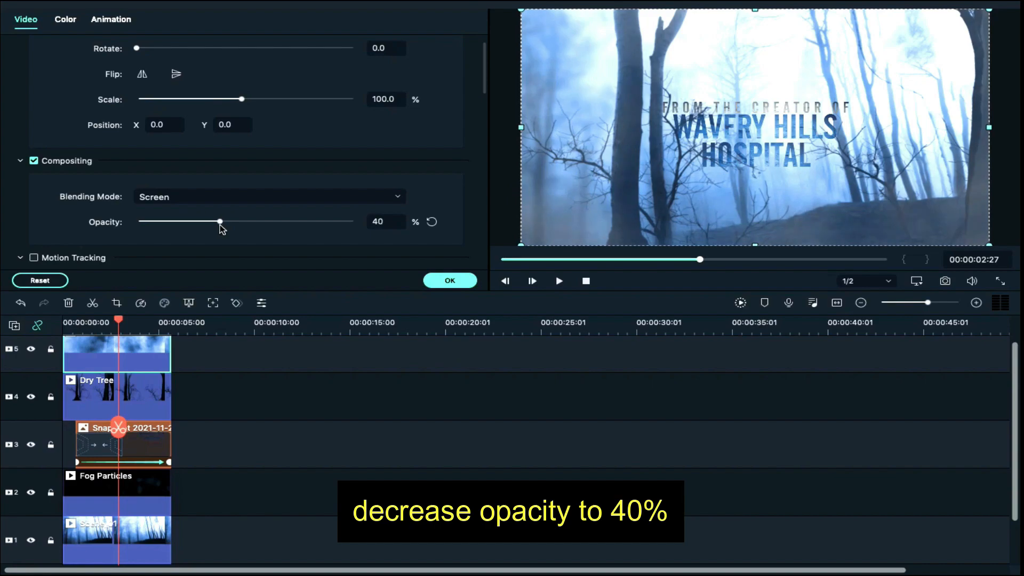
pyautogui.click(463, 280)
pyautogui.click(285, 454)
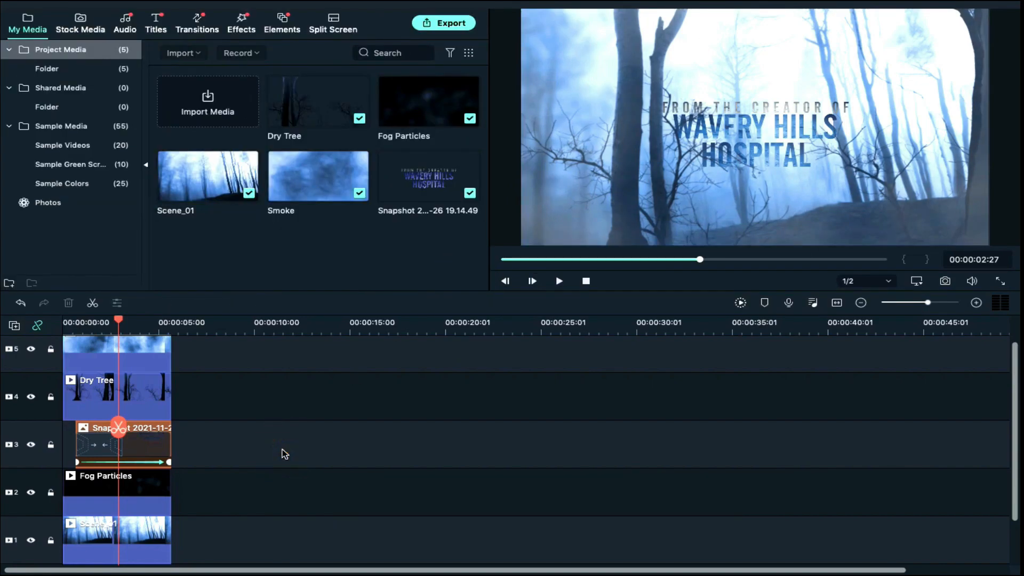
# Step: Copy the Dry Tree and title snapshot clips from tracks 4 and 3 and paste them after the existing clips
pyautogui.scroll(2, 285, 454)
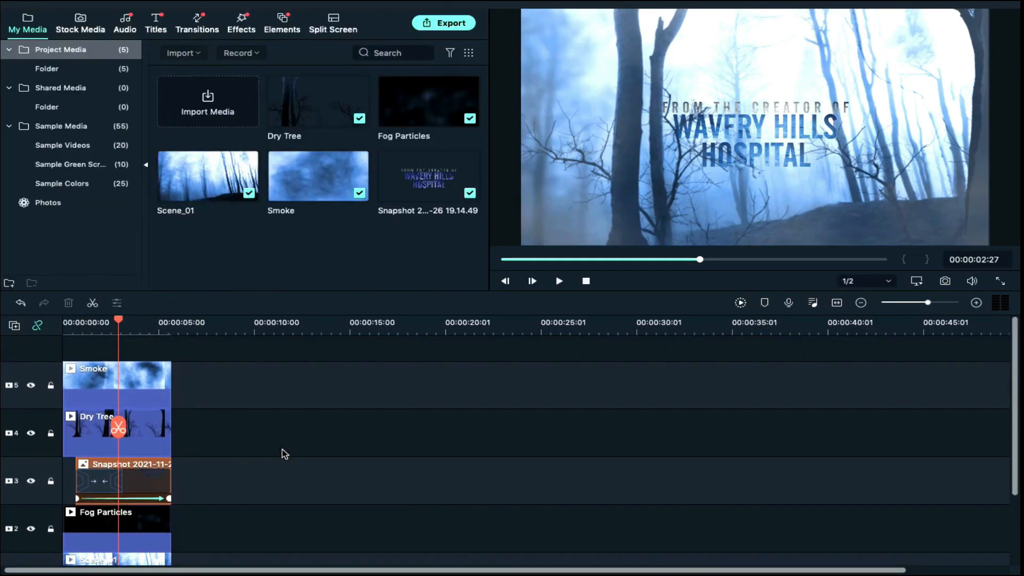
pyautogui.moveTo(187, 423); pyautogui.dragTo(157, 474)
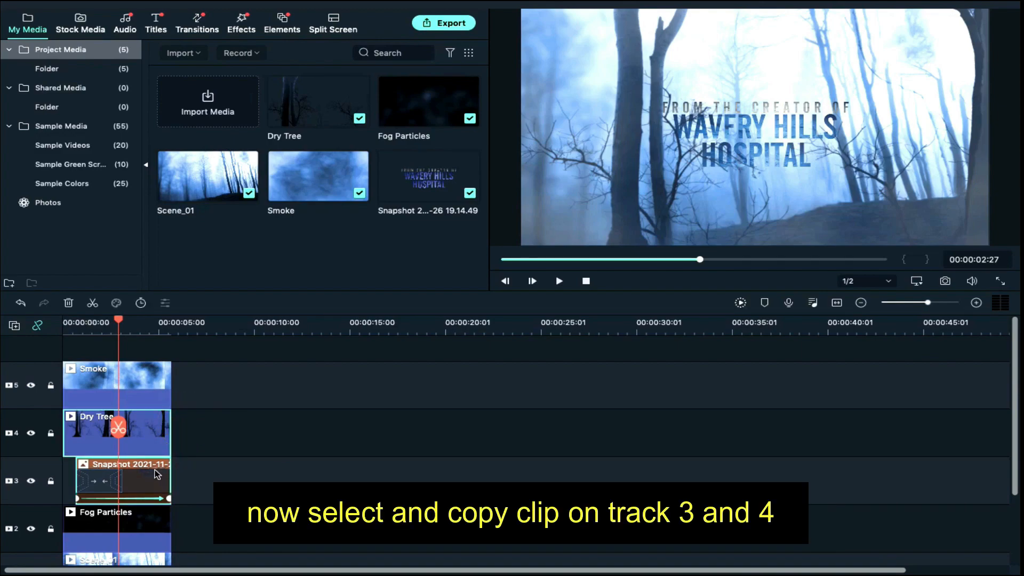
pyautogui.click(192, 332)
pyautogui.hotkey('ctrl', 'v')
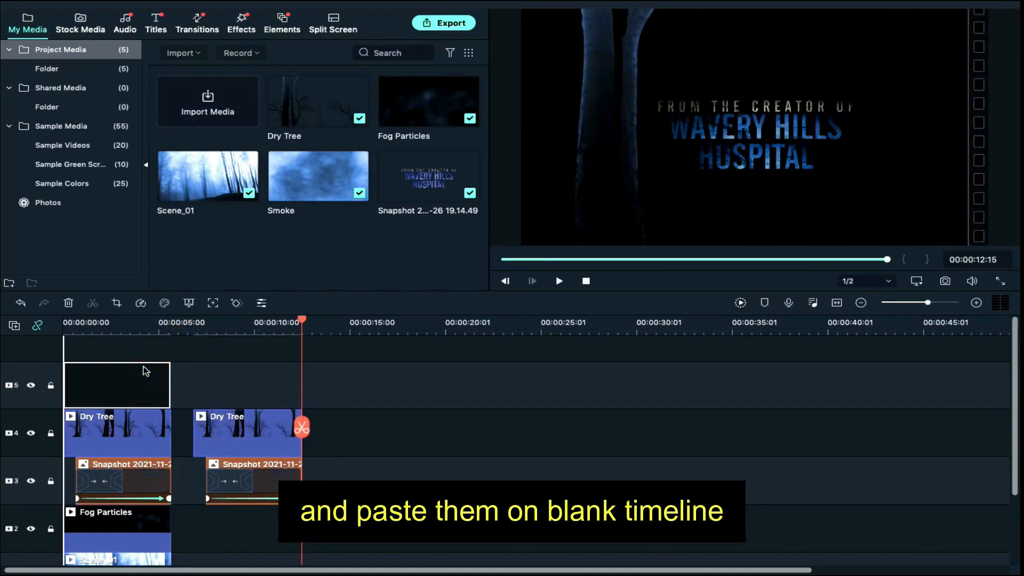
# Step: Shift the Smoke clip up to track 7 and move the pasted snapshot and Dry Tree copies to tracks 5 and 6, aligned with the originals
pyautogui.moveTo(145, 370); pyautogui.dragTo(134, 347)
pyautogui.click(224, 436)
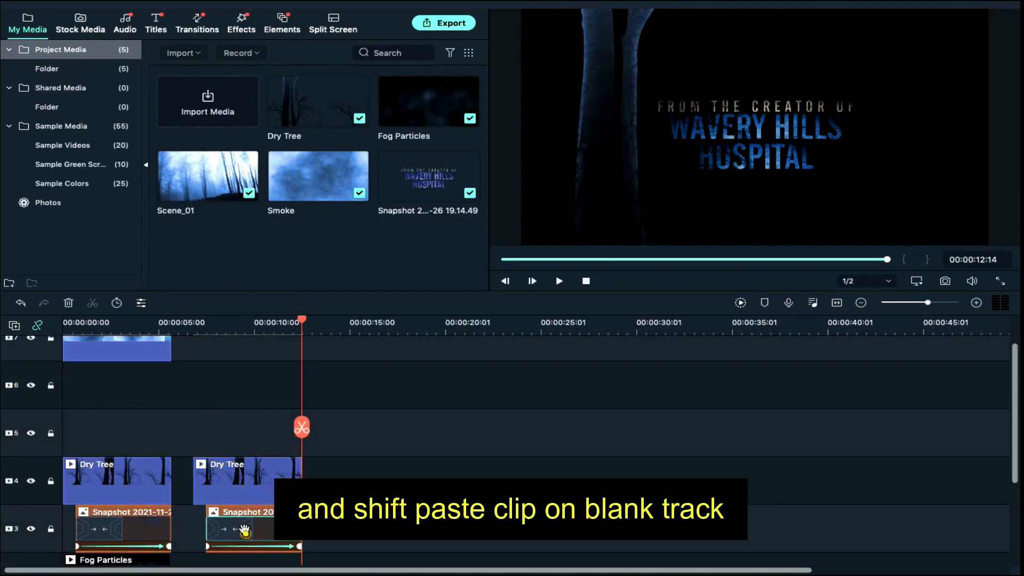
pyautogui.moveTo(247, 474); pyautogui.dragTo(115, 382)
pyautogui.click(124, 328)
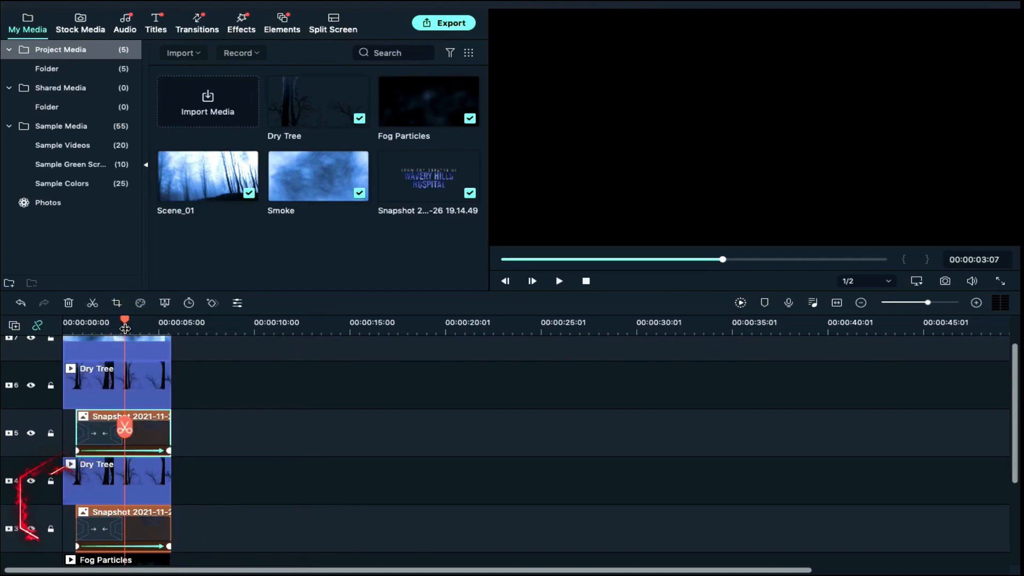
pyautogui.scroll(-2, 315, 396)
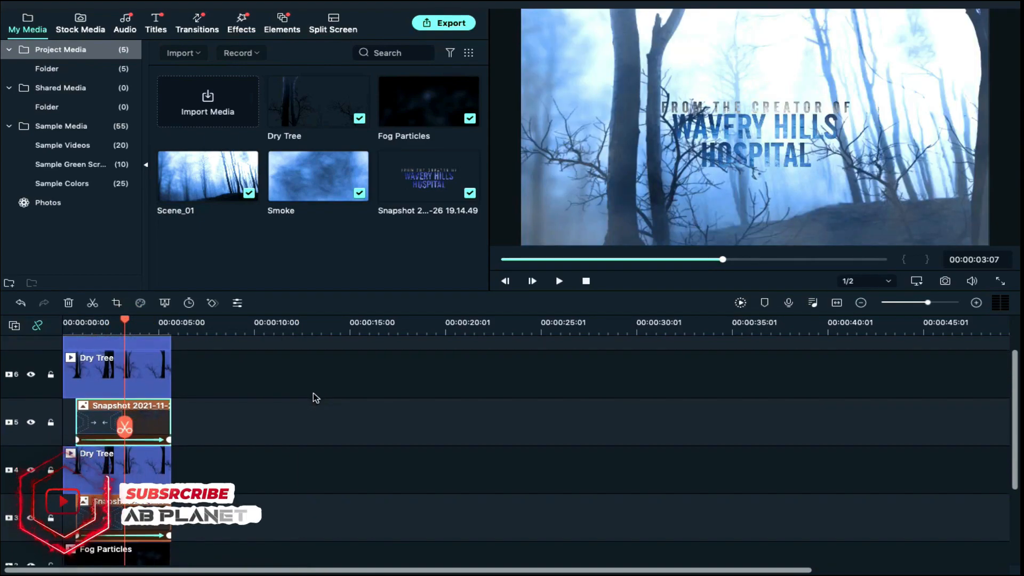
pyautogui.scroll(-2, 316, 398)
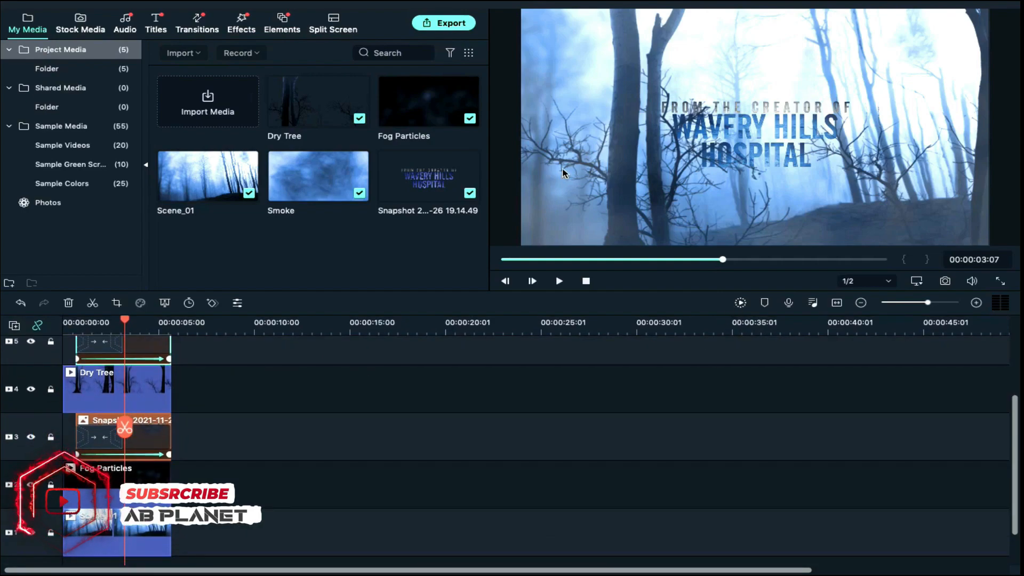
# Step: Export the composition as an MP4 named Scene 1 into the Scene 1 folder and dismiss the completion message
pyautogui.click(444, 23)
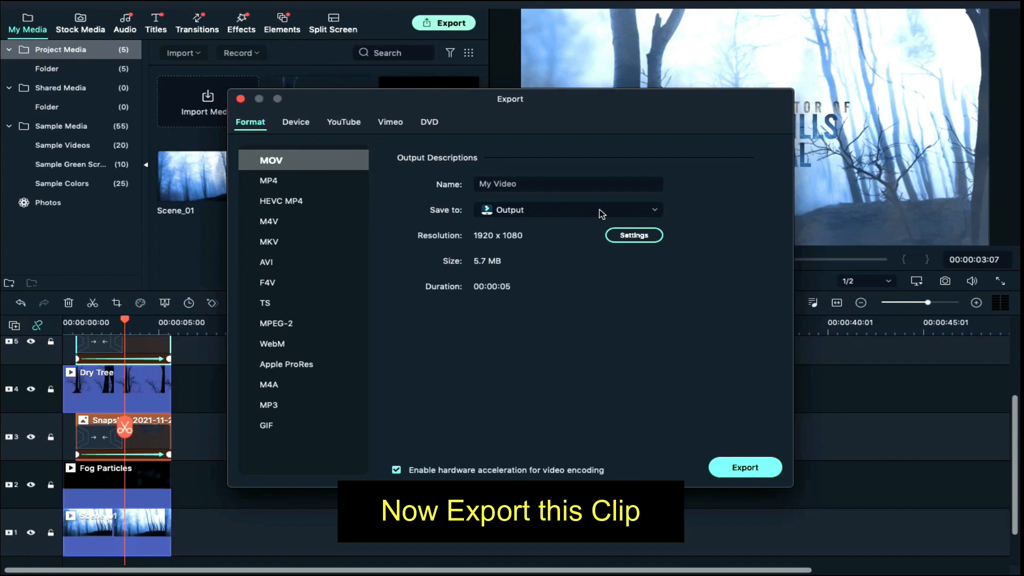
pyautogui.click(610, 202)
pyautogui.click(619, 242)
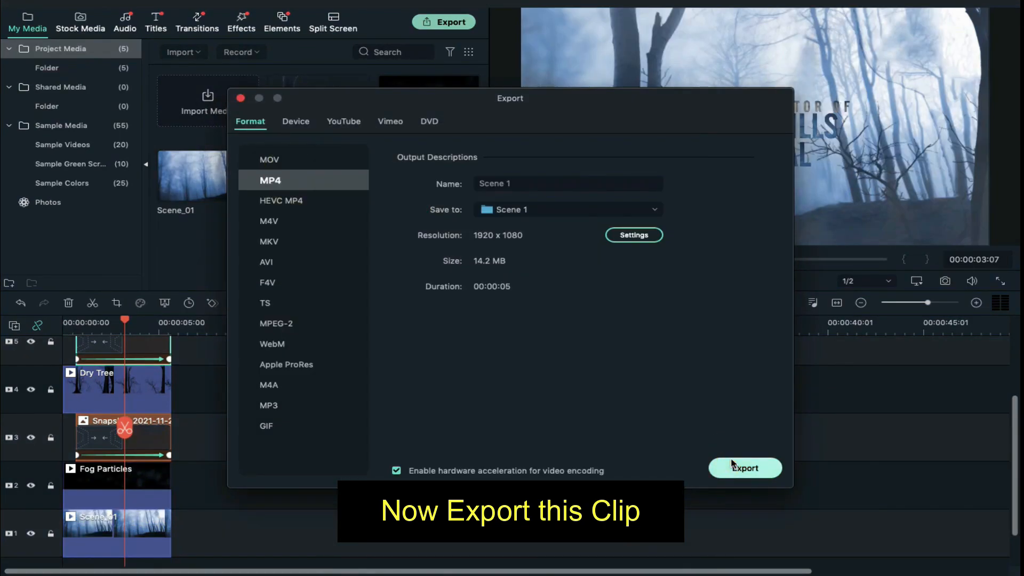
pyautogui.click(732, 462)
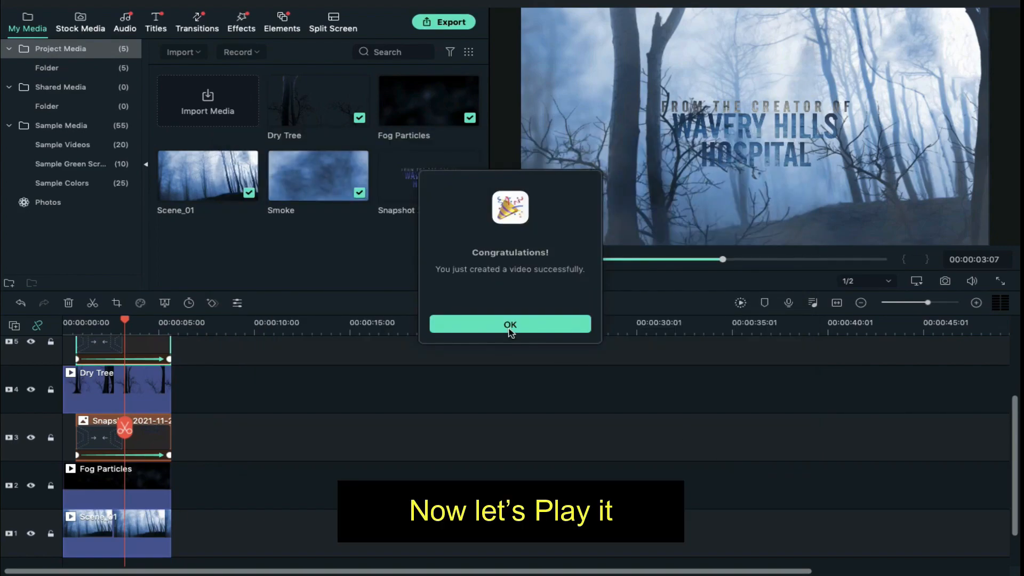
pyautogui.click(510, 328)
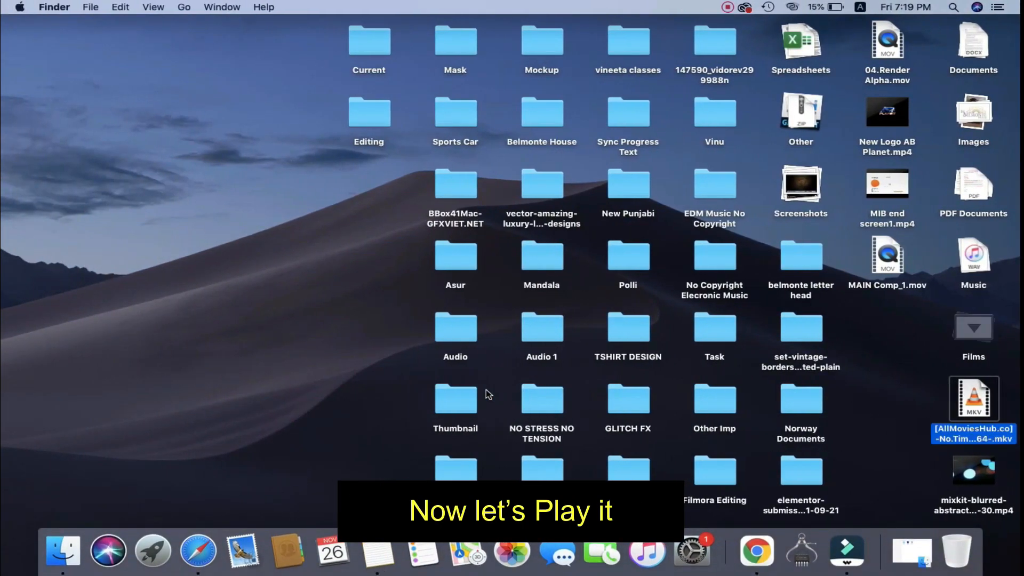